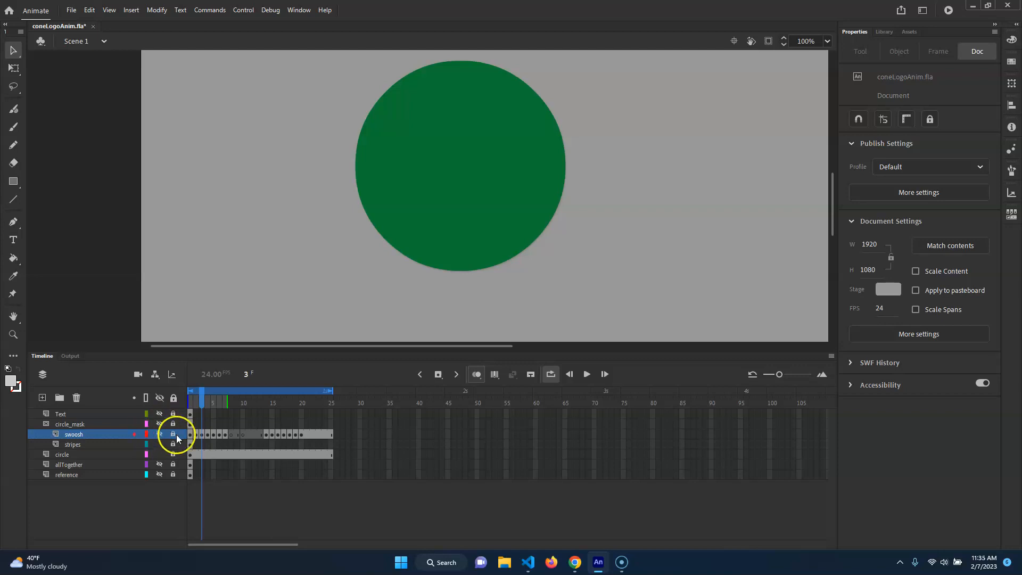
# Step: Unlock the stripes layer under circle_mask for editing
pyautogui.click(173, 433)
pyautogui.click(173, 443)
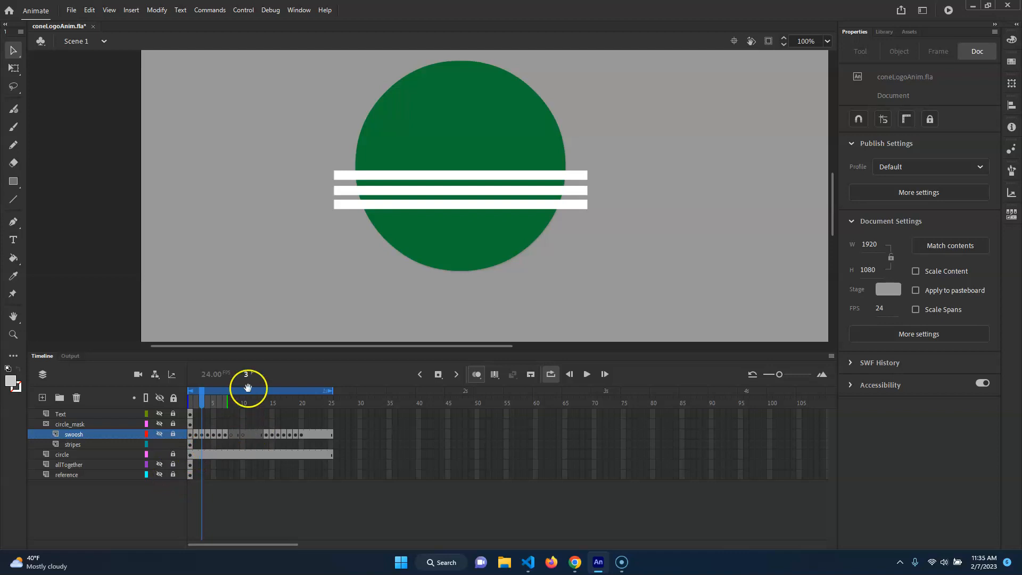
pyautogui.click(331, 445)
pyautogui.rightClick(330, 444)
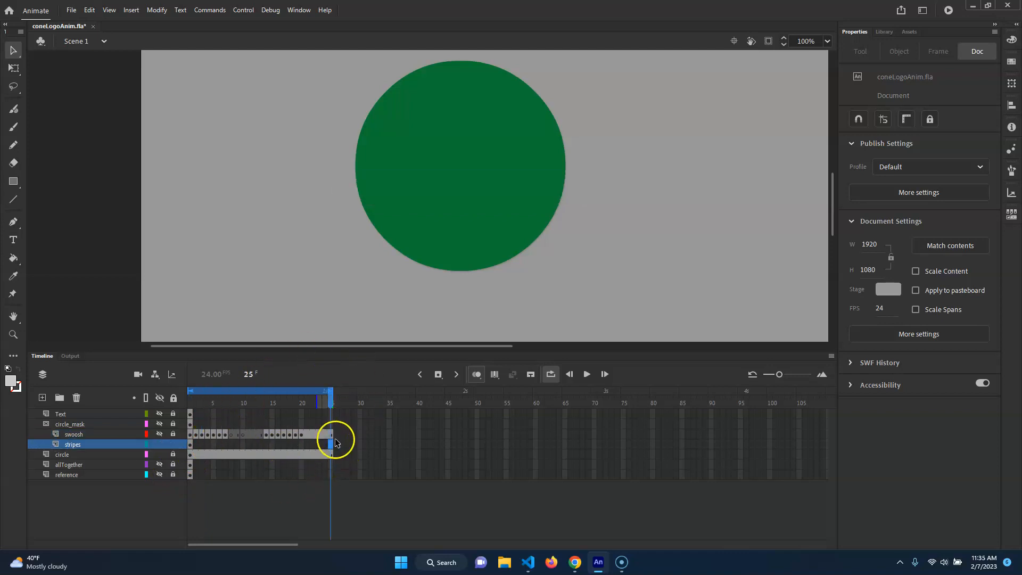
pyautogui.click(373, 205)
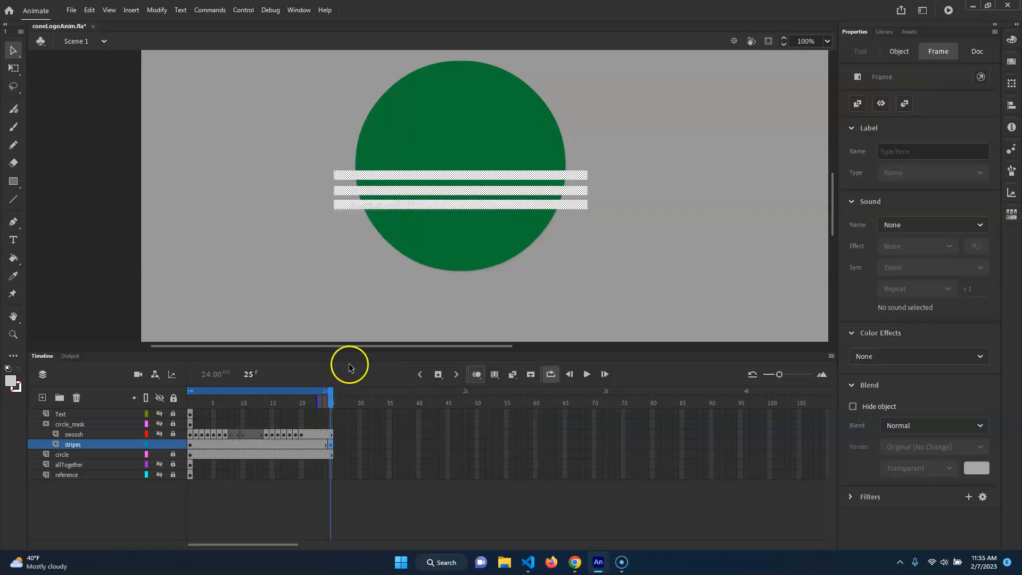
pyautogui.rightClick(331, 445)
pyautogui.click(404, 185)
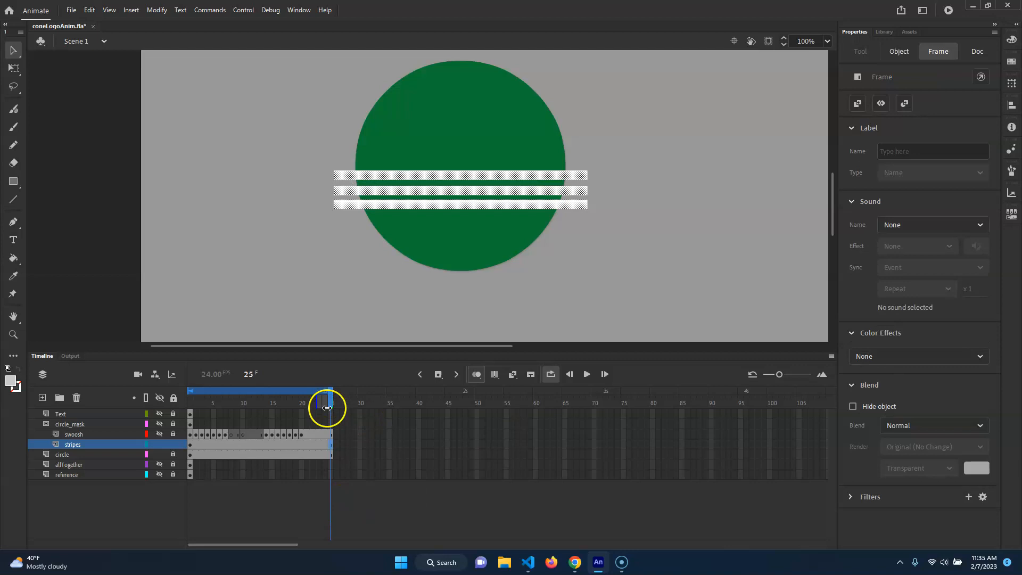
pyautogui.moveTo(330, 404); pyautogui.dragTo(365, 411)
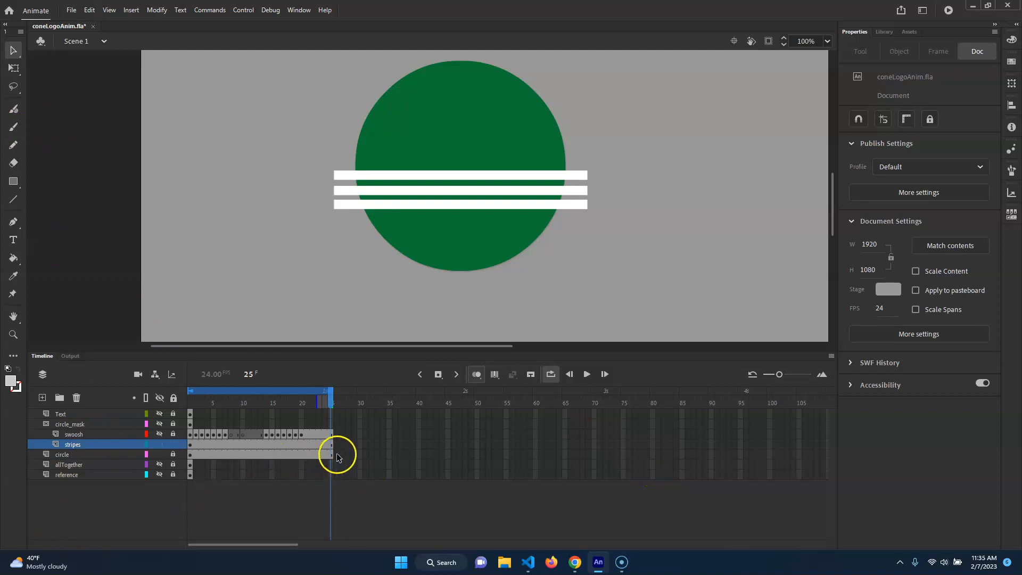
pyautogui.hotkey('ctrl', 'z')
pyautogui.hotkey('ctrl', 'z')
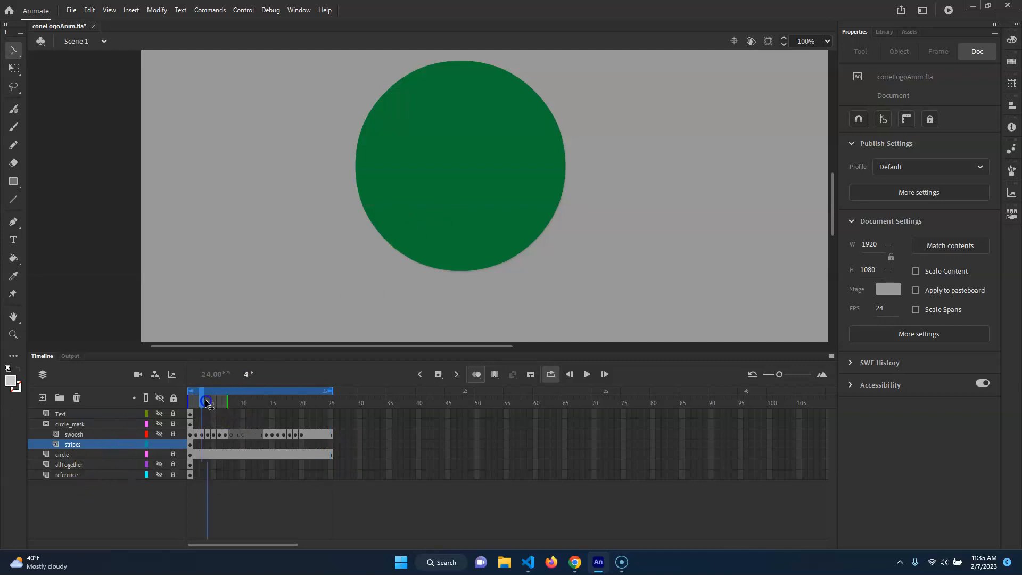
# Step: Delete the upper two stripes on frame 1 of the stripes layer, keeping only the lowest one
pyautogui.moveTo(207, 401); pyautogui.dragTo(191, 401)
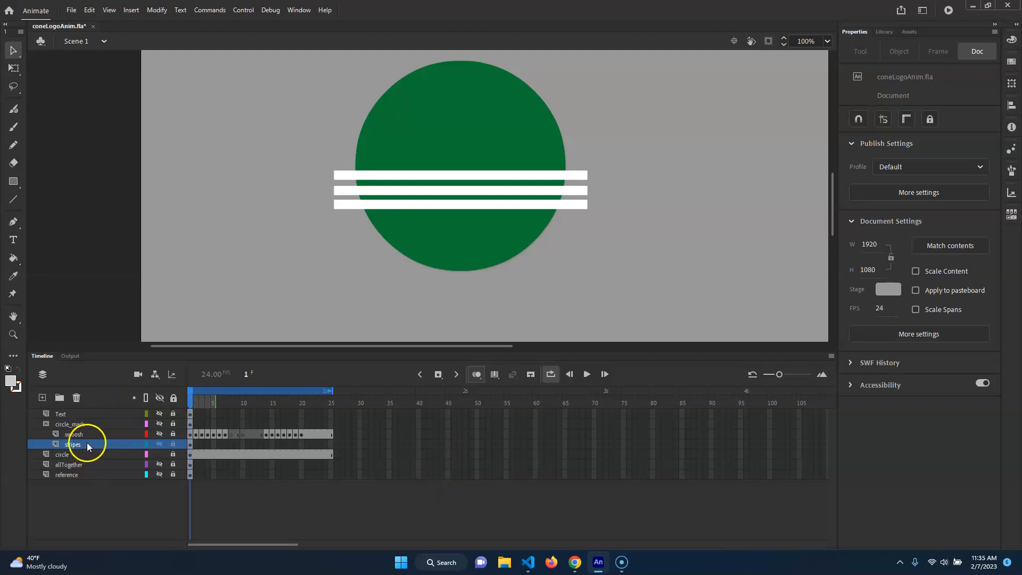
pyautogui.click(476, 175)
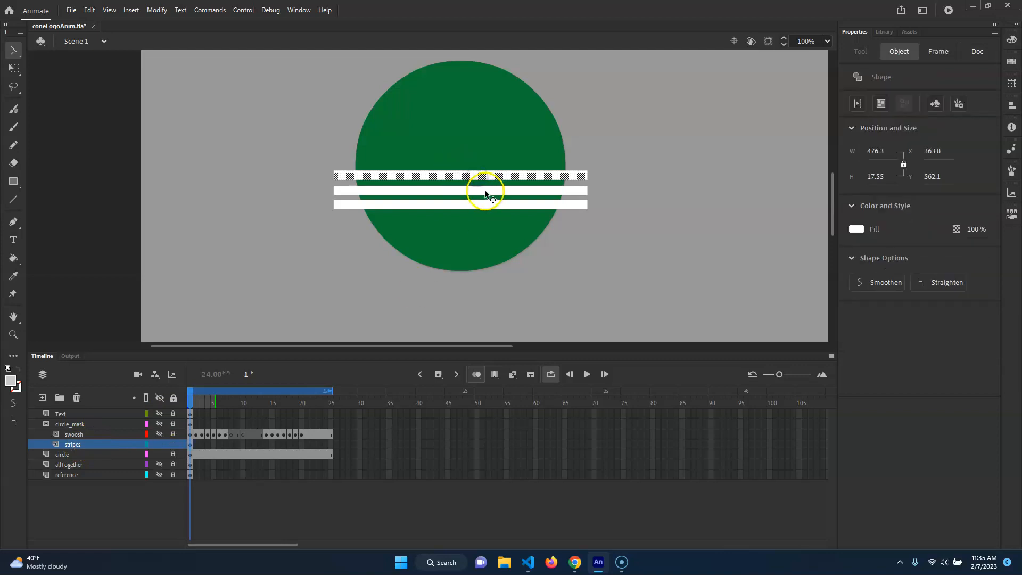
pyautogui.press('Delete')
pyautogui.click(484, 190)
pyautogui.press('Delete')
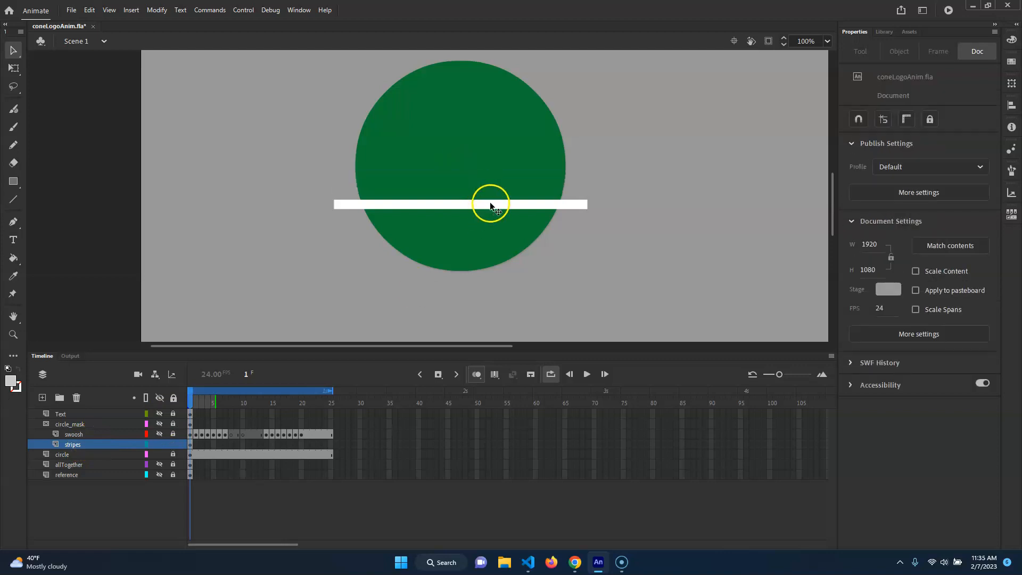
# Step: Convert the remaining white stripe to a movie clip symbol named CecilStripe_mc
pyautogui.click(488, 203)
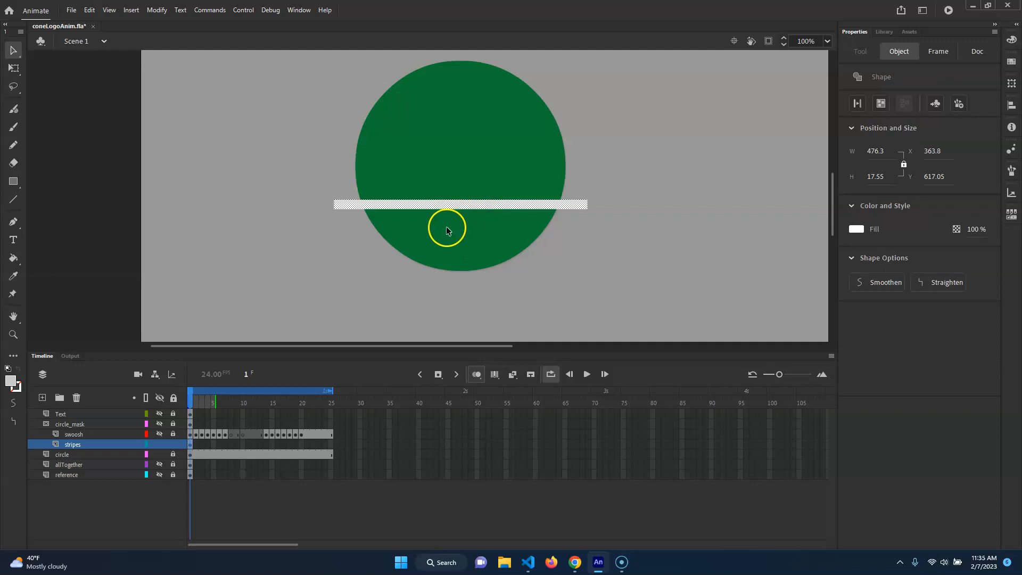
pyautogui.click(157, 10)
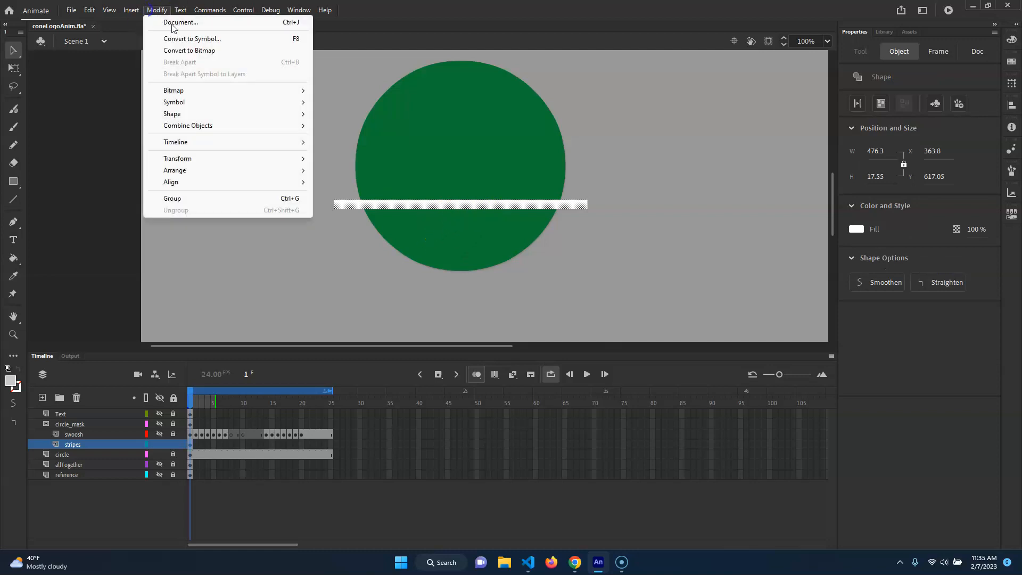
pyautogui.click(223, 40)
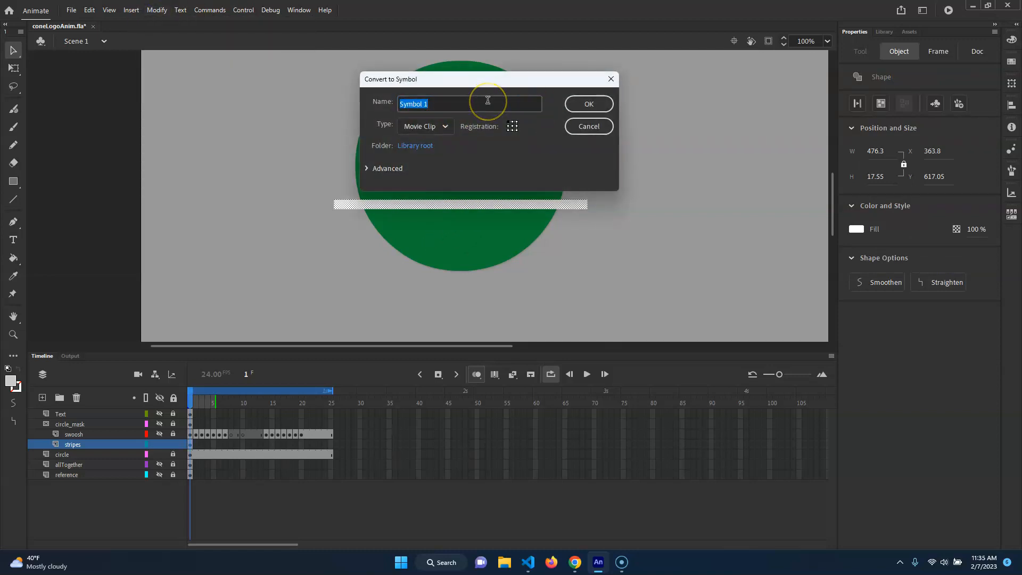
pyautogui.write('cilStripe_mc')
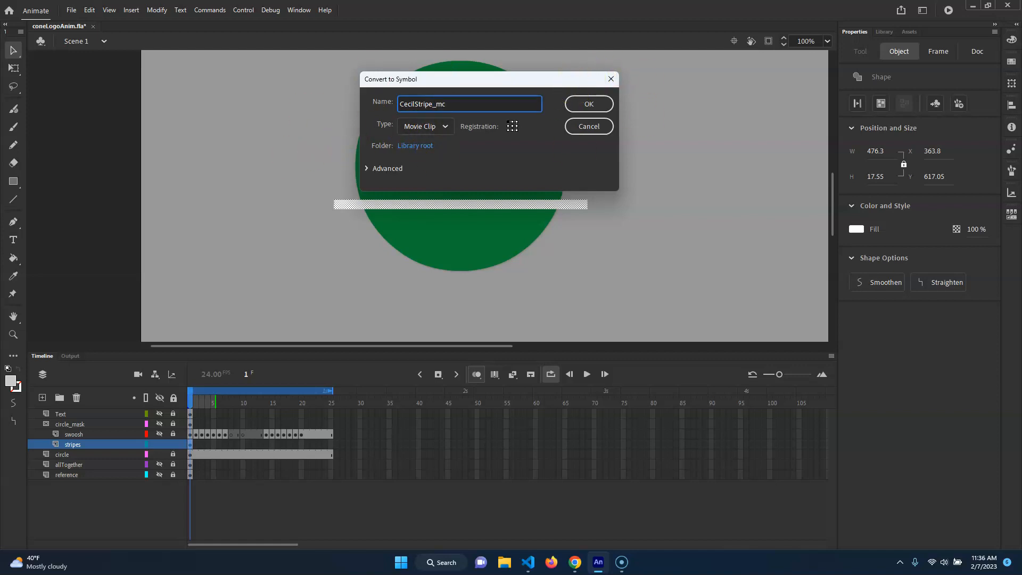
pyautogui.click(607, 106)
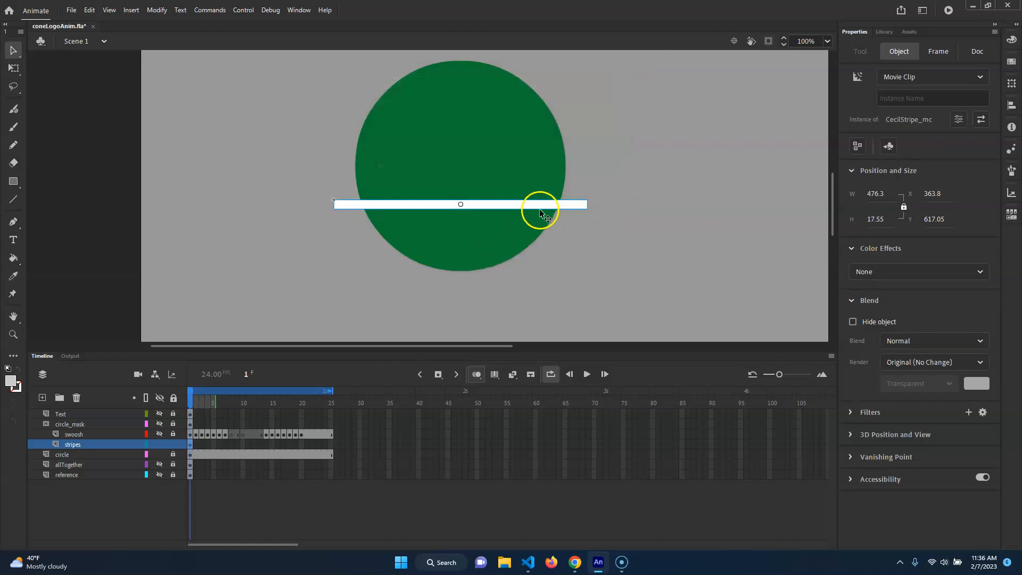
# Step: Rename the stripes layer as stripe01
pyautogui.click(80, 445)
pyautogui.doubleClick(85, 444)
pyautogui.write('01')
pyautogui.press('Return')
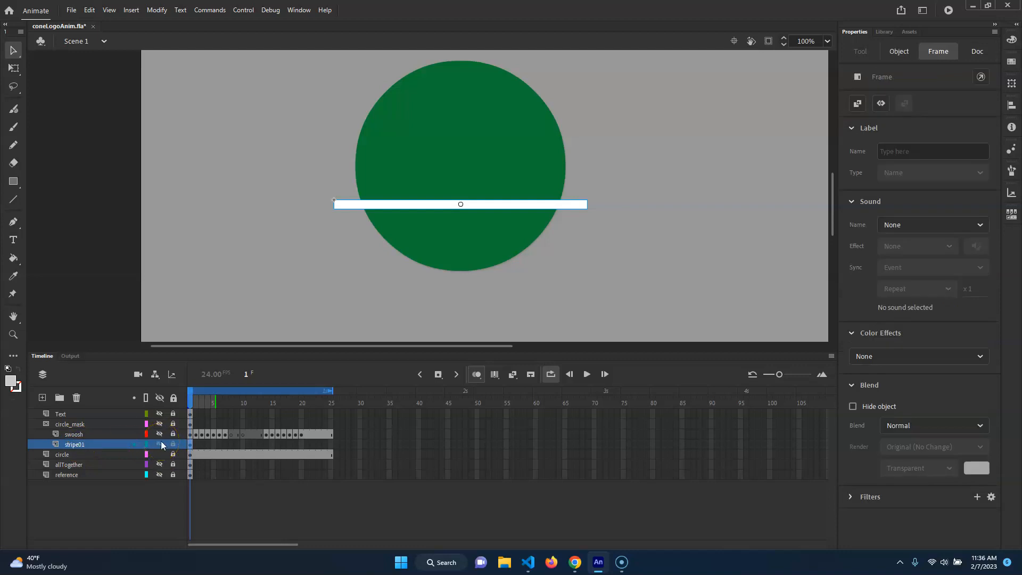
# Step: Duplicate the stripe01 layer and name the copy stripe02
pyautogui.rightClick(88, 449)
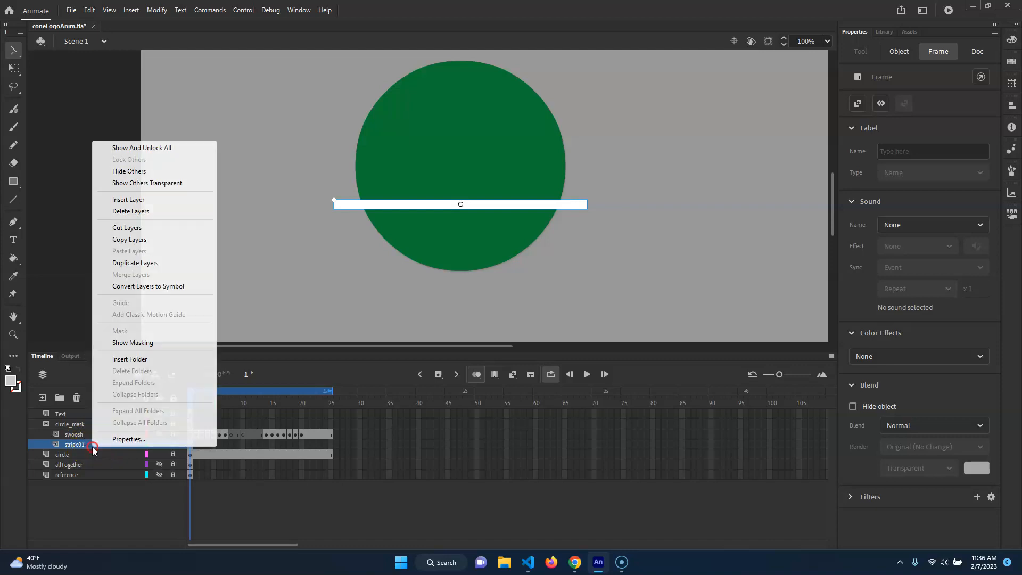
pyautogui.click(163, 261)
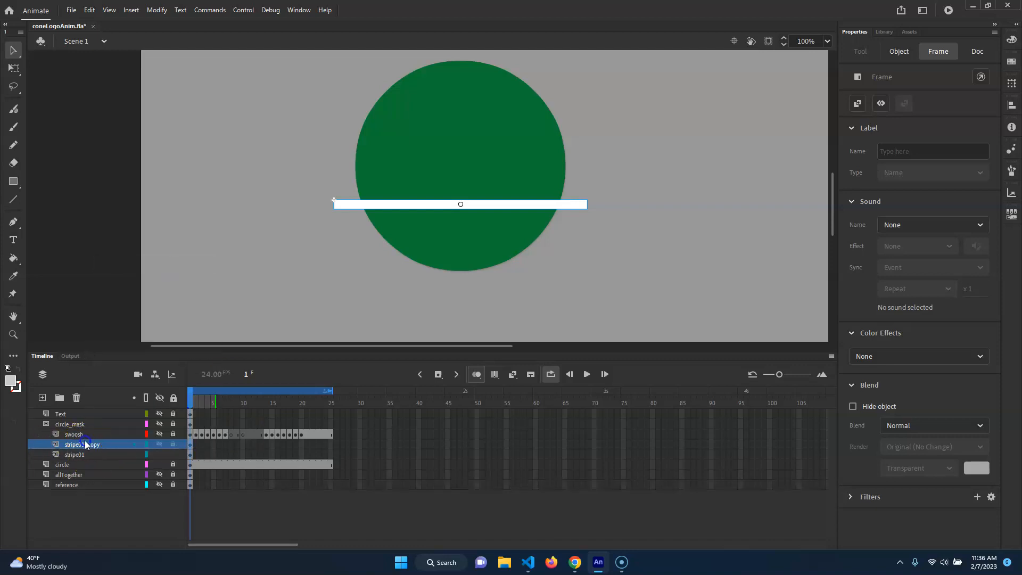
pyautogui.doubleClick(86, 444)
pyautogui.write('stripe02')
pyautogui.press('Return')
# Step: Move the stripe on the stripe02 layer straight up about 30 px, above the first stripe
pyautogui.hotkey('shift', 'Up')
pyautogui.hotkey('shift', 'Up')
pyautogui.hotkey('shift', 'Up')
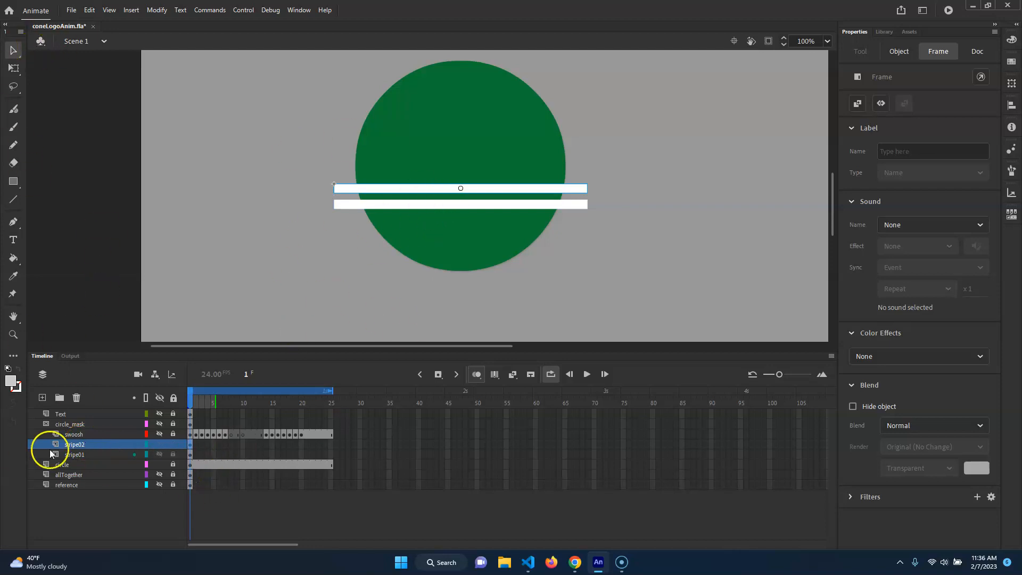
# Step: Duplicate the stripe02 layer and name the copy stripe03
pyautogui.click(84, 435)
pyautogui.click(89, 446)
pyautogui.rightClick(99, 449)
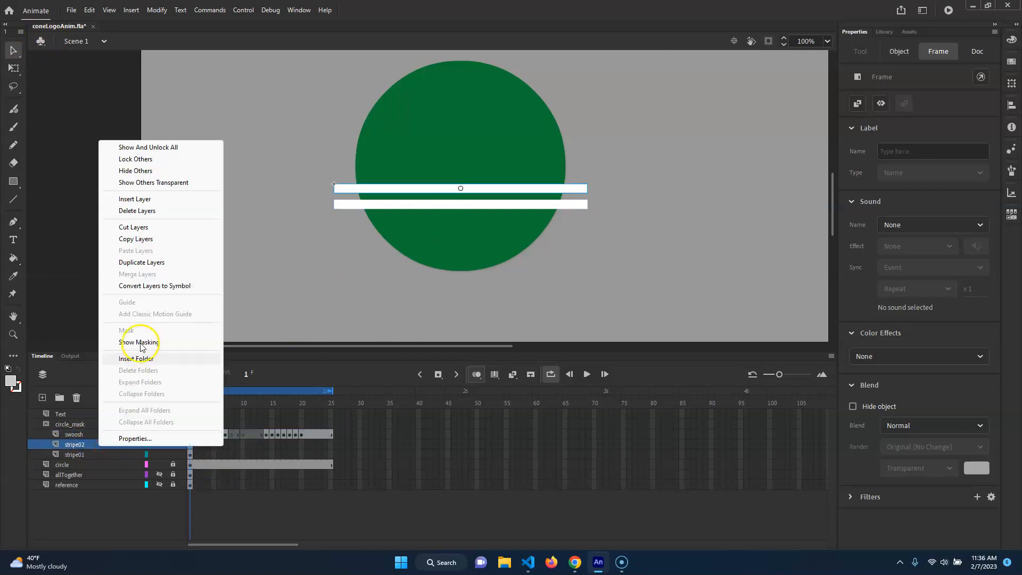
pyautogui.click(142, 263)
pyautogui.doubleClick(89, 446)
pyautogui.click(113, 444)
pyautogui.press('BackSpace')
pyautogui.press('BackSpace')
pyautogui.press('BackSpace')
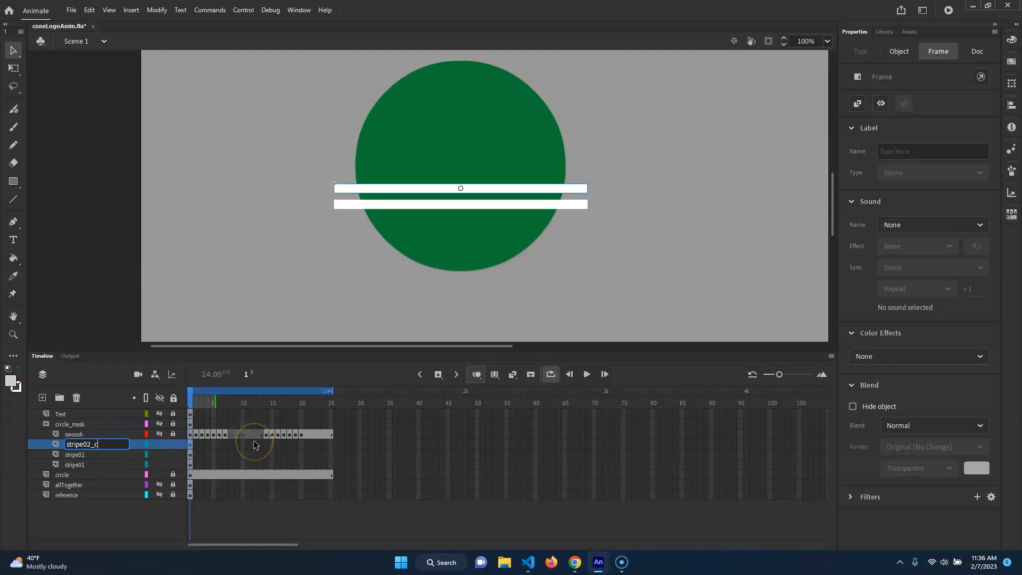
pyautogui.write('3')
pyautogui.press('Return')
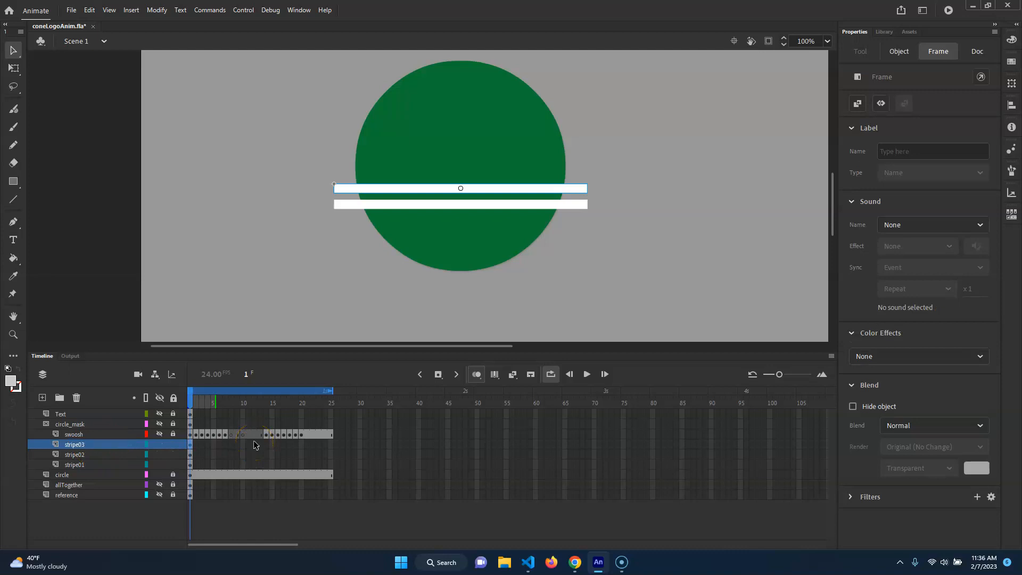
# Step: Move the stripe on the stripe03 layer straight up about 30 px, above the second stripe
pyautogui.hotkey('shift', 'Up')
pyautogui.hotkey('shift', 'Up')
pyautogui.hotkey('shift', 'Up')
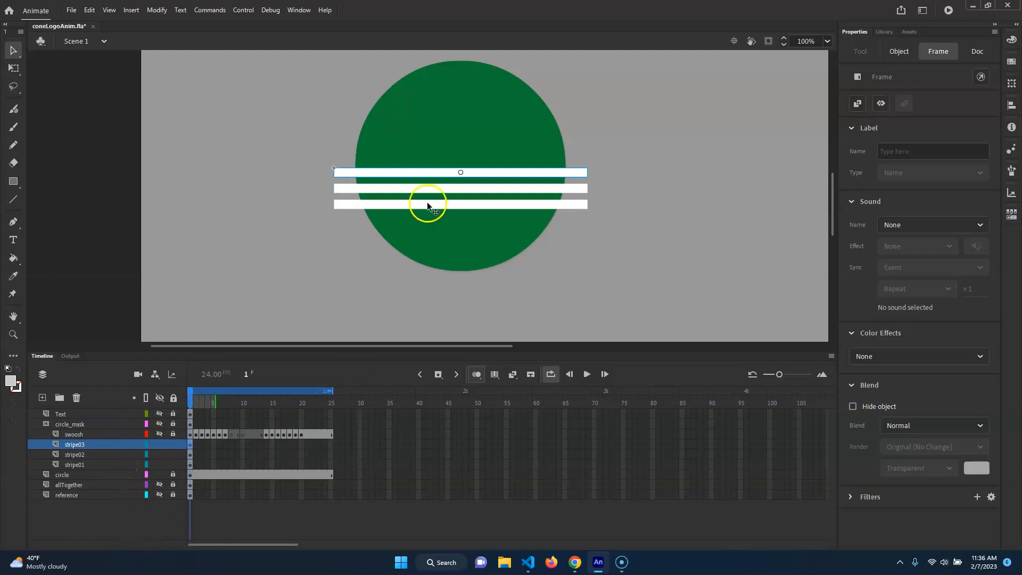
# Step: Show the reference logo in place of the circle layer and nudge the stripe02 stripe down about 2 px to match it
pyautogui.click(160, 475)
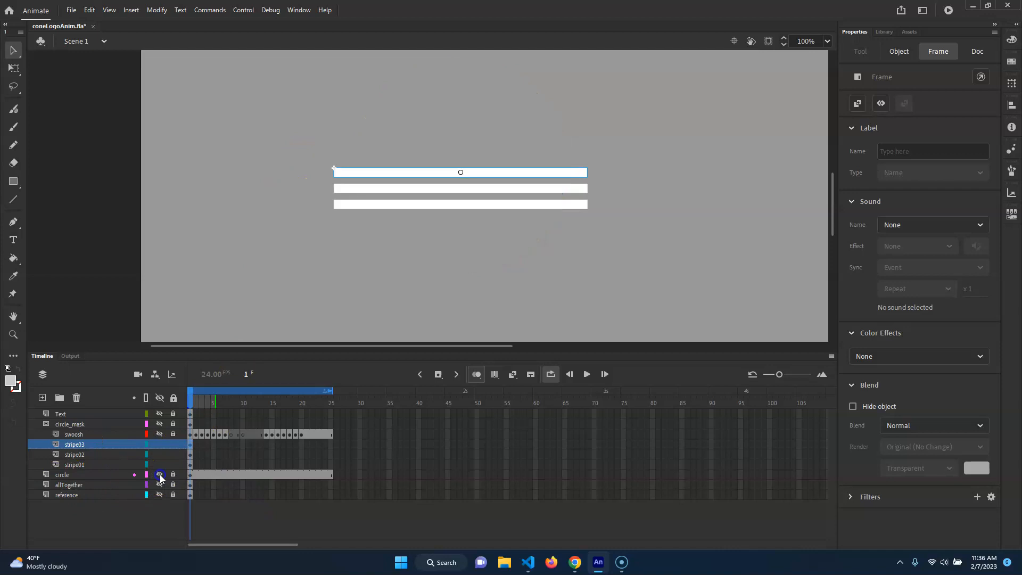
pyautogui.click(159, 494)
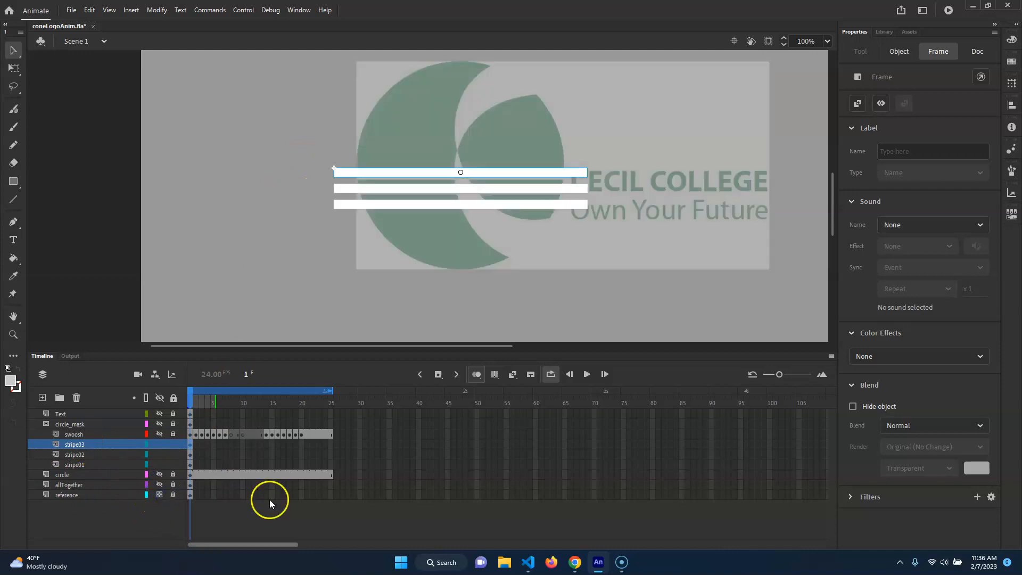
pyautogui.click(91, 455)
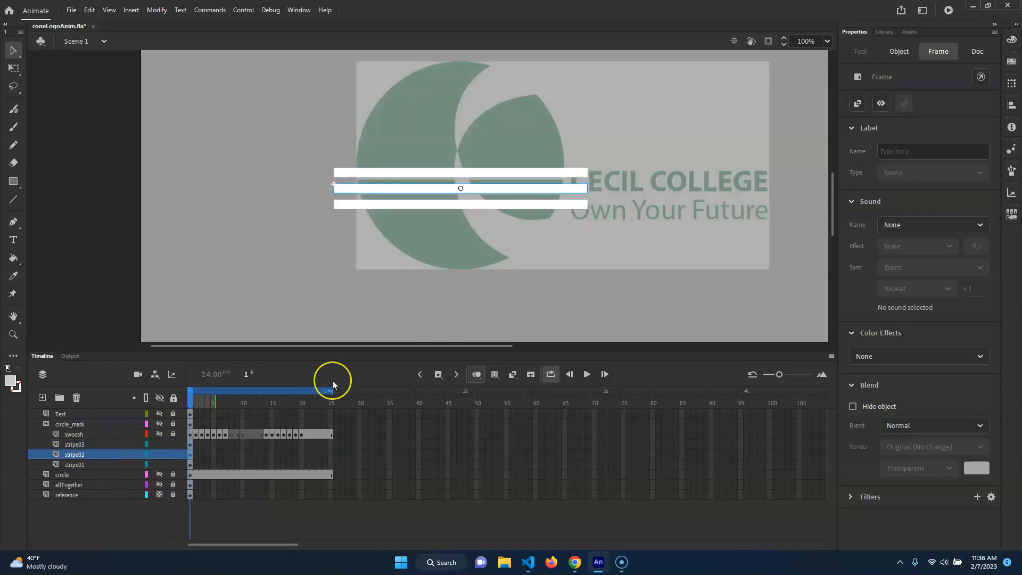
pyautogui.hotkey('ctrl', '=')
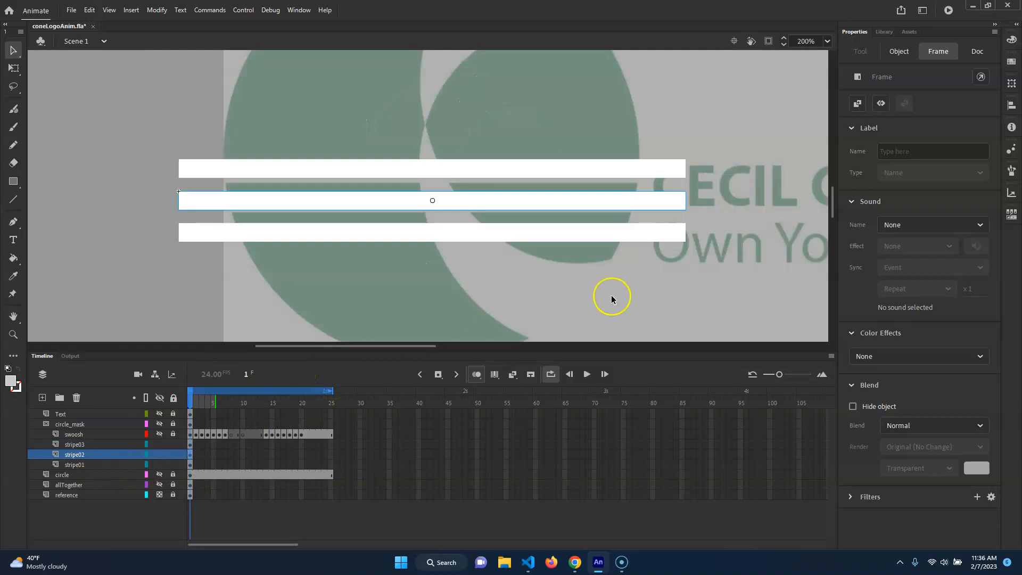
pyautogui.press('Down')
pyautogui.press('Down')
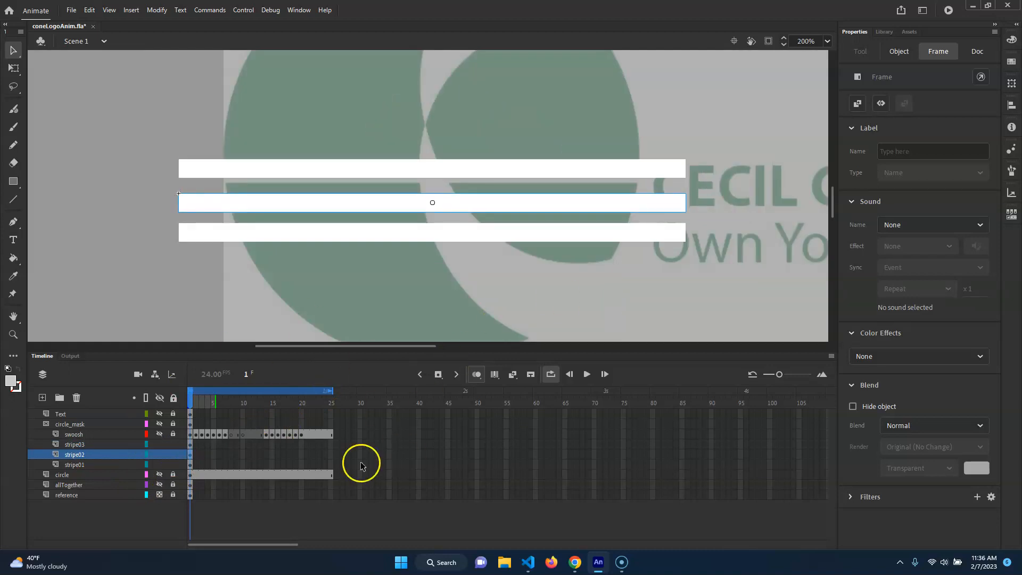
# Step: Nudge the stripe on the stripe03 layer down about 6 px to line up with the reference logo
pyautogui.click(91, 443)
pyautogui.press('Down')
pyautogui.press('Down')
pyautogui.press('Down')
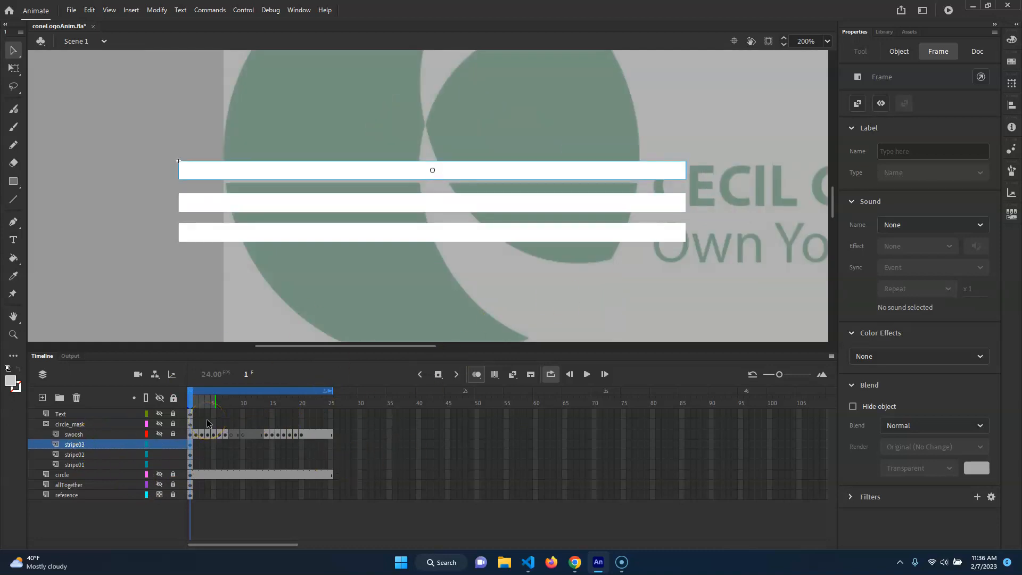
pyautogui.press('Down')
pyautogui.press('Down')
pyautogui.press('Down')
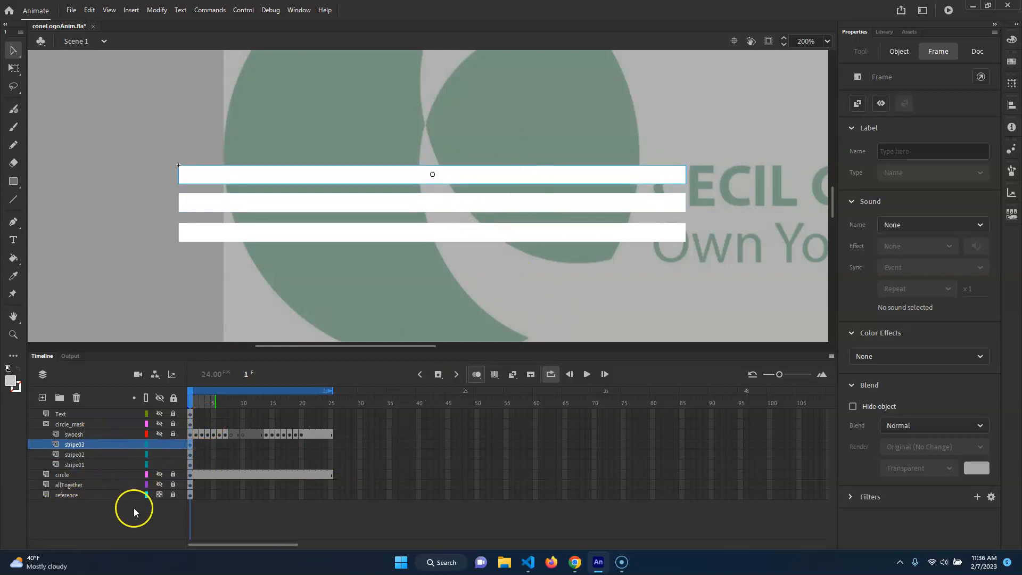
# Step: Hide the reference layer and show the green circle layer again, keeping all three stripes visible
pyautogui.click(159, 494)
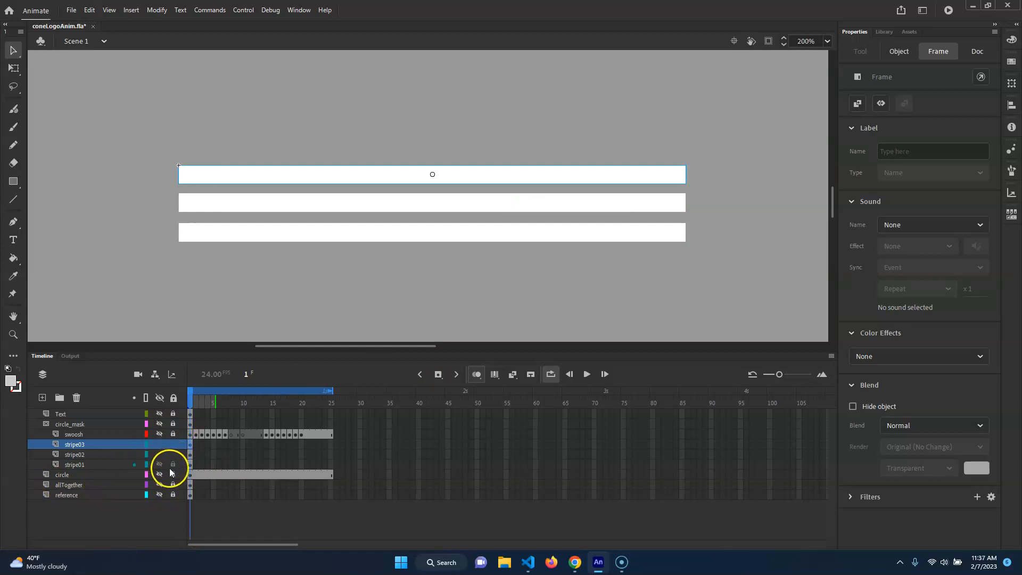
pyautogui.click(161, 463)
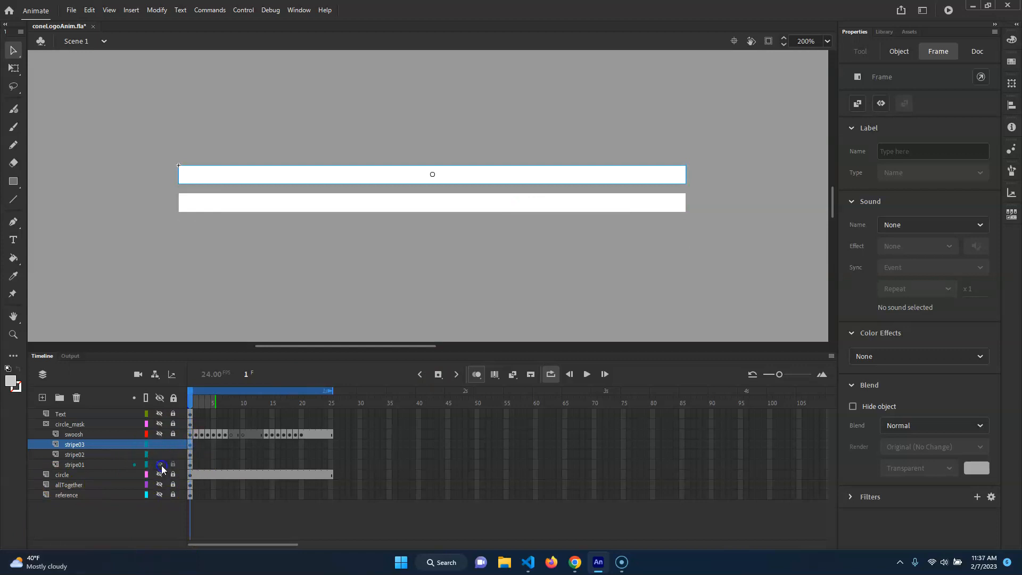
pyautogui.click(160, 464)
pyautogui.click(159, 474)
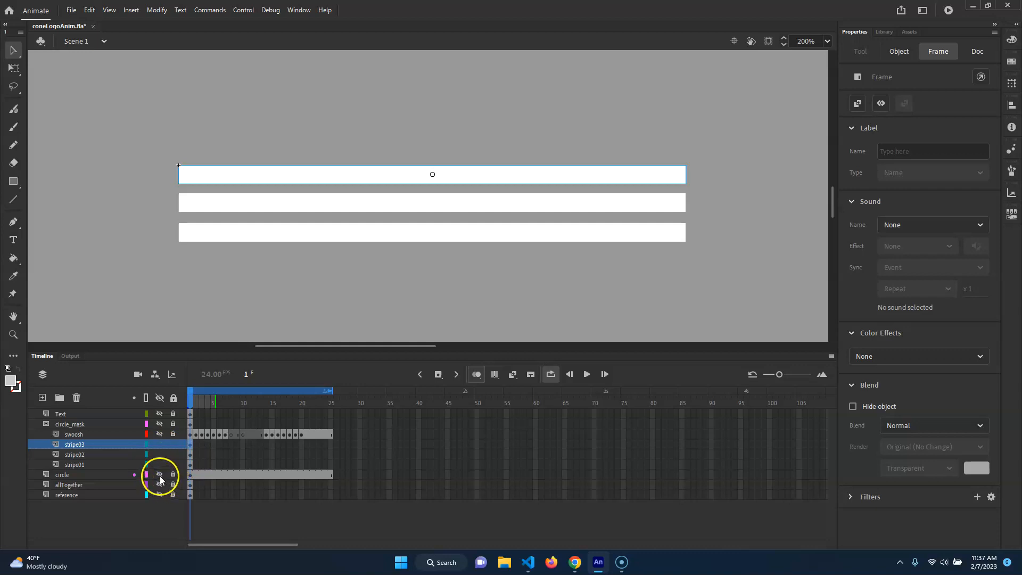
pyautogui.hotkey('ctrl', '-')
pyautogui.hotkey('ctrl', '-')
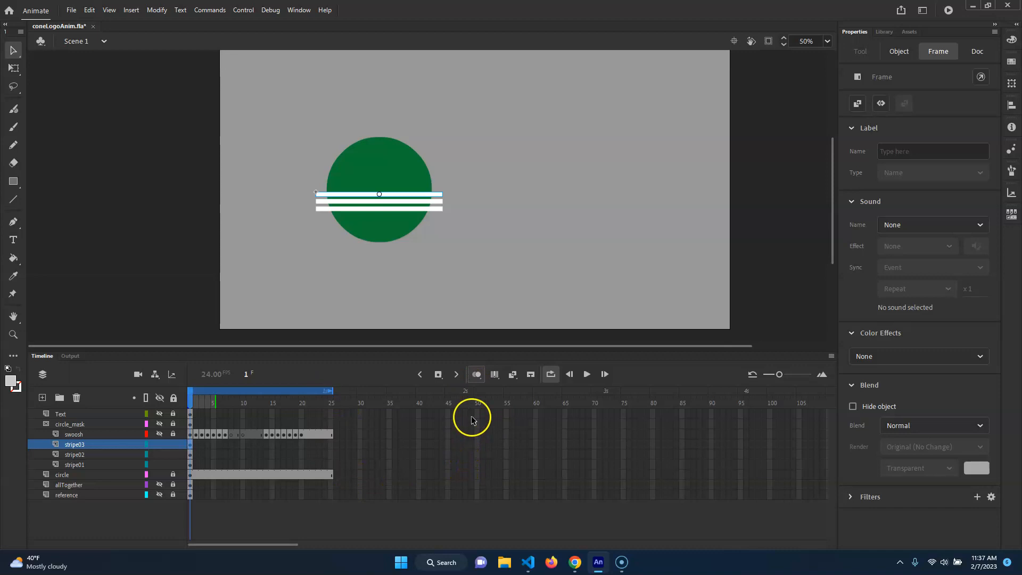
# Step: Extend the stripe03, stripe02 and stripe01 layers with frames up to frame 50
pyautogui.click(467, 446)
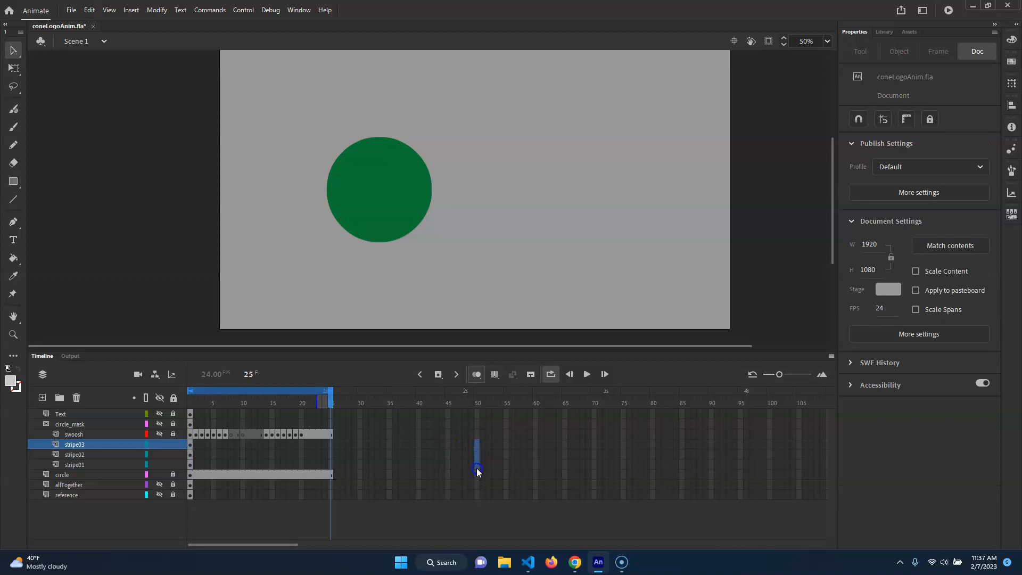
pyautogui.moveTo(477, 468); pyautogui.dragTo(474, 463)
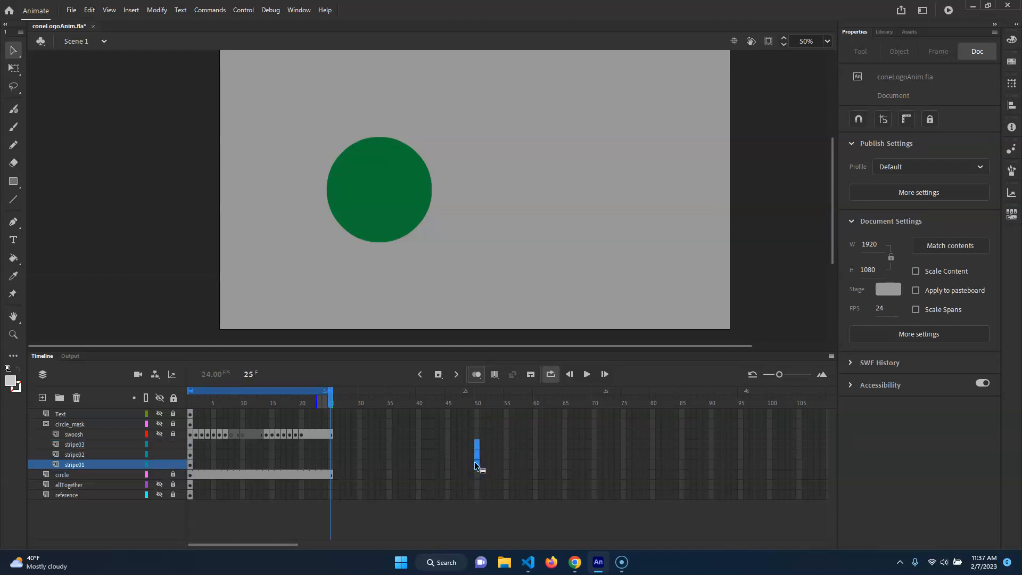
pyautogui.rightClick(474, 464)
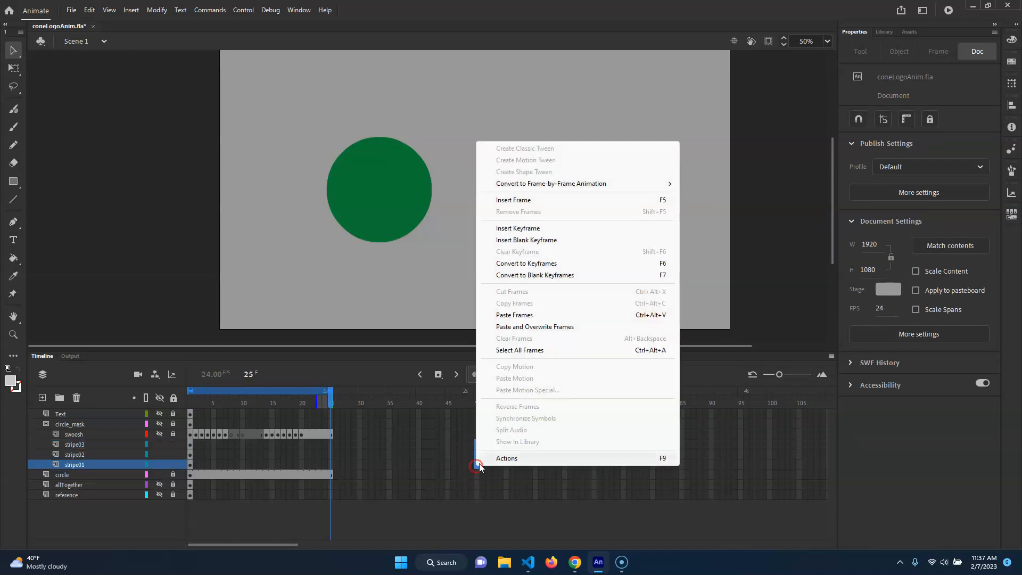
pyautogui.click(559, 201)
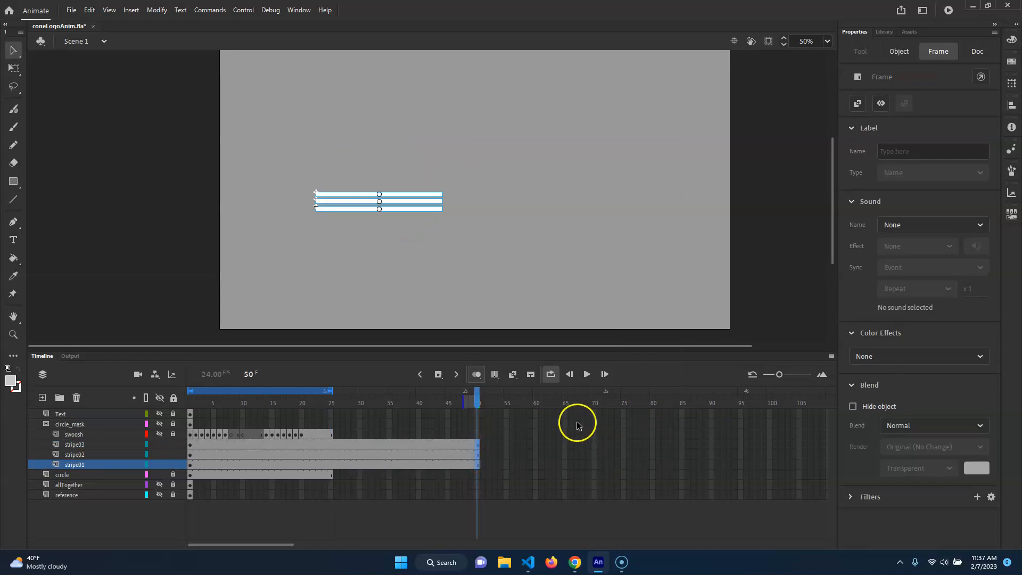
# Step: Extend the swoosh, circle, circle_mask and Text layers to frame 50
pyautogui.click(476, 432)
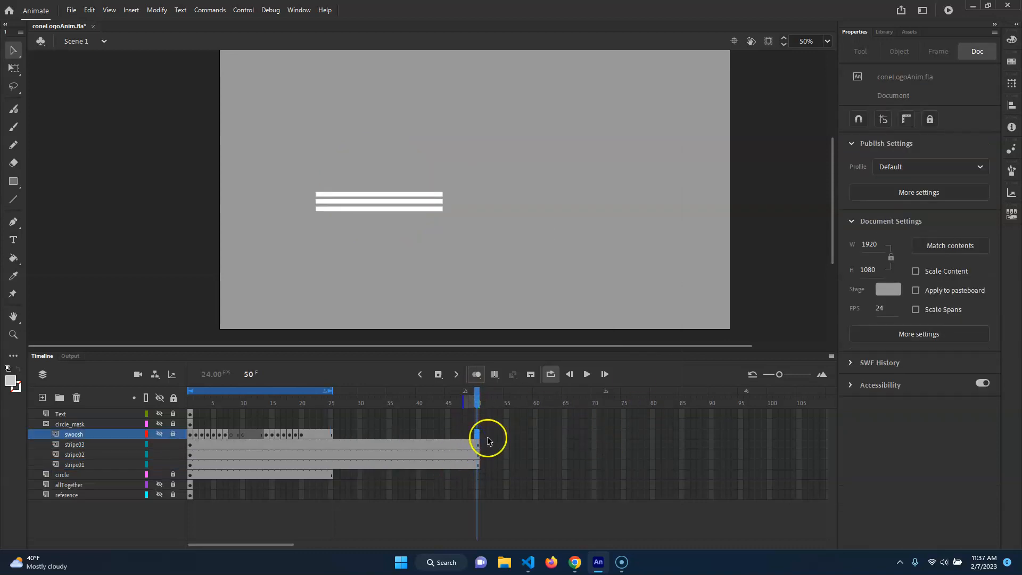
pyautogui.press('F5')
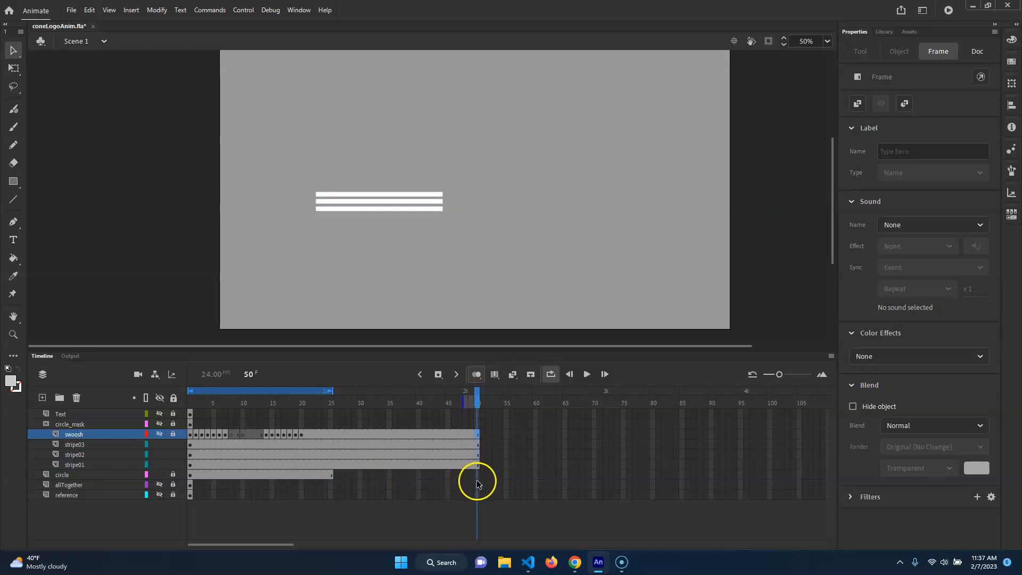
pyautogui.click(471, 476)
pyautogui.press('F5')
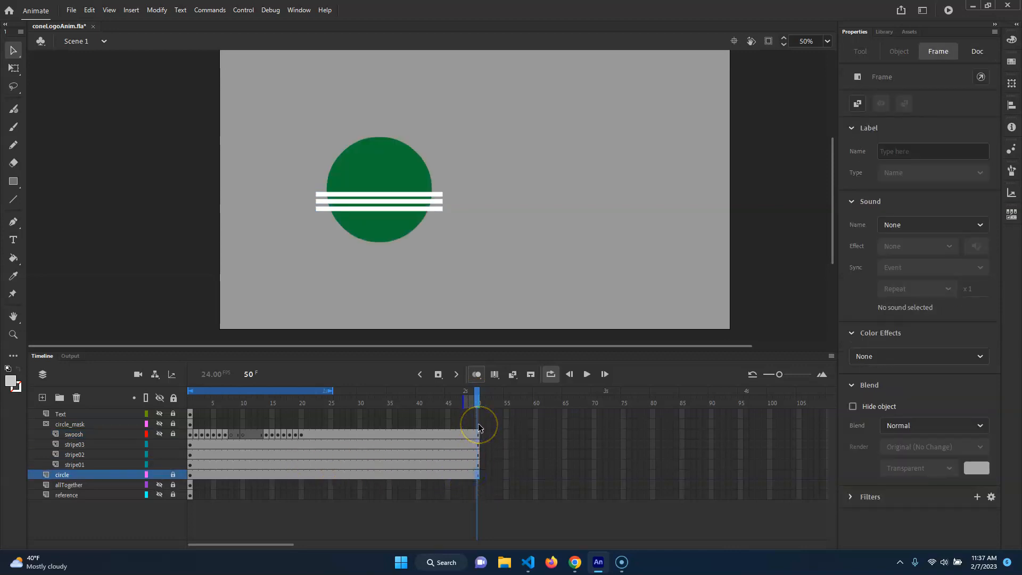
pyautogui.click(477, 424)
pyautogui.press('F5')
pyautogui.click(476, 415)
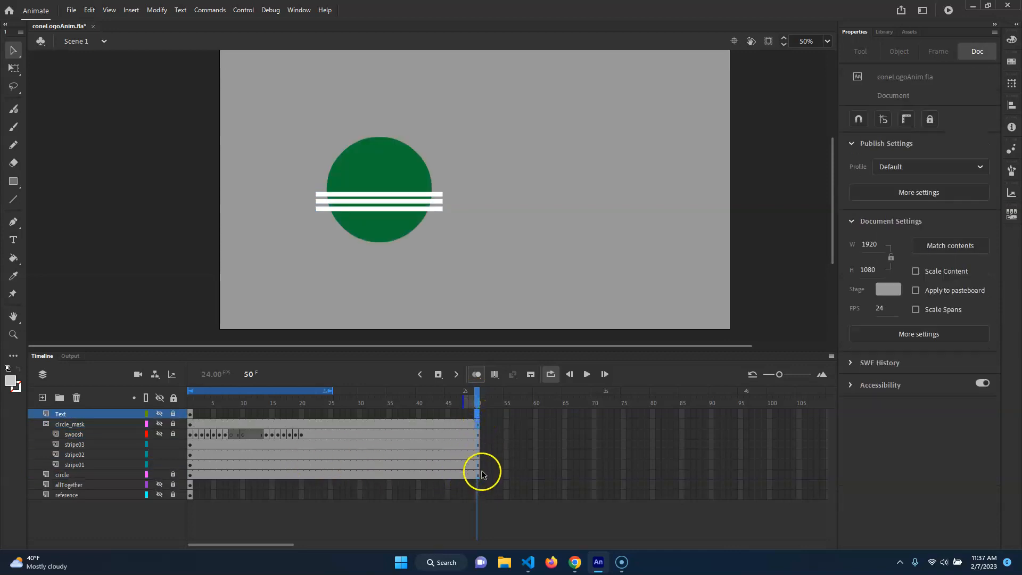
pyautogui.press('F5')
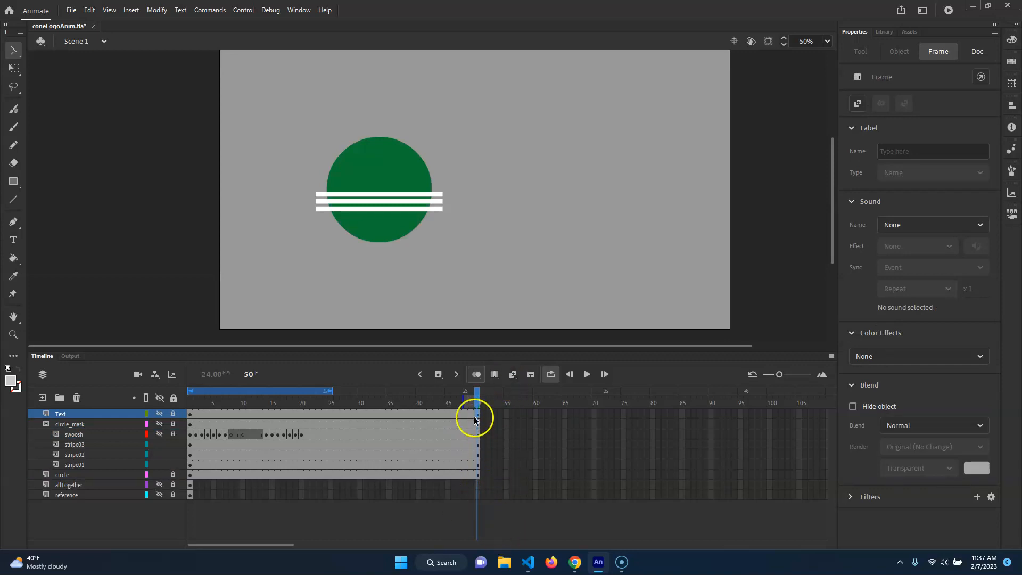
# Step: Show the swoosh layer and move it out of the mask group, directly above the circle_mask layer
pyautogui.moveTo(475, 400); pyautogui.dragTo(193, 406)
pyautogui.click(172, 414)
pyautogui.click(159, 433)
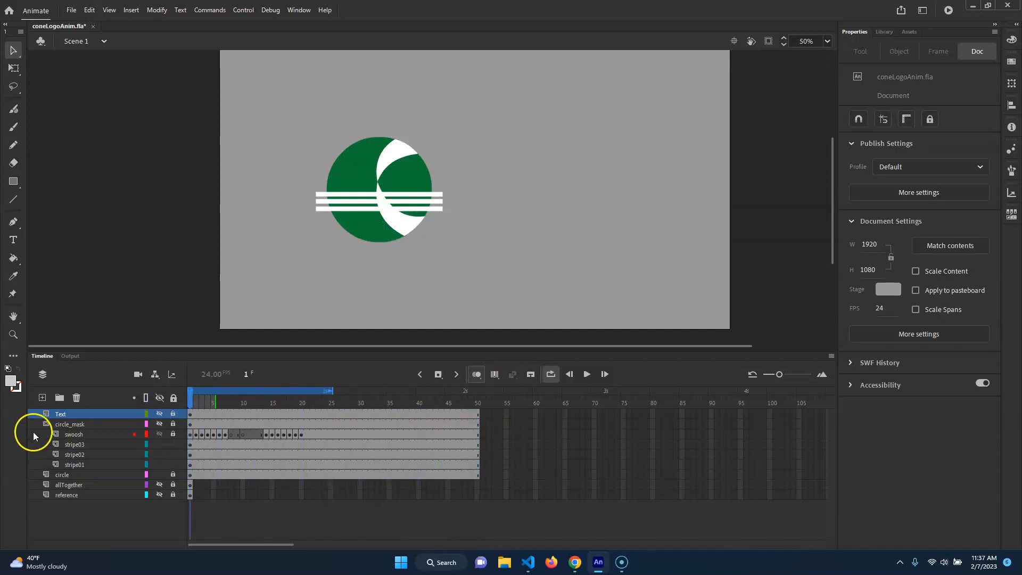
pyautogui.click(75, 433)
pyautogui.moveTo(74, 426); pyautogui.dragTo(85, 426)
pyautogui.moveTo(190, 404); pyautogui.dragTo(358, 416)
pyautogui.moveTo(480, 426); pyautogui.dragTo(478, 502)
pyautogui.click(479, 502)
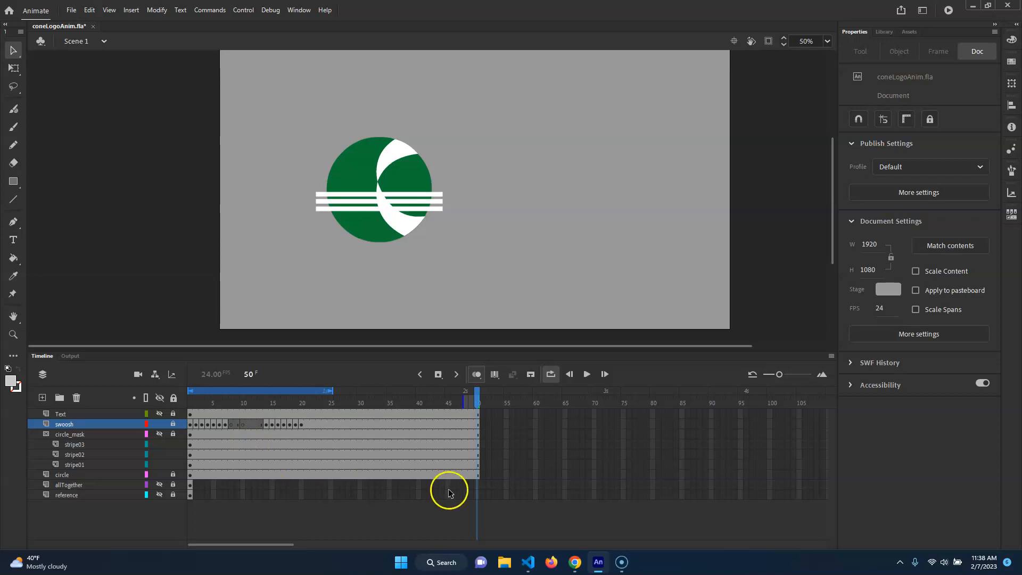
# Step: Create motion tweens on the stripe03, stripe02 and stripe01 layers and add keyframes for all three at frame 50
pyautogui.click(477, 460)
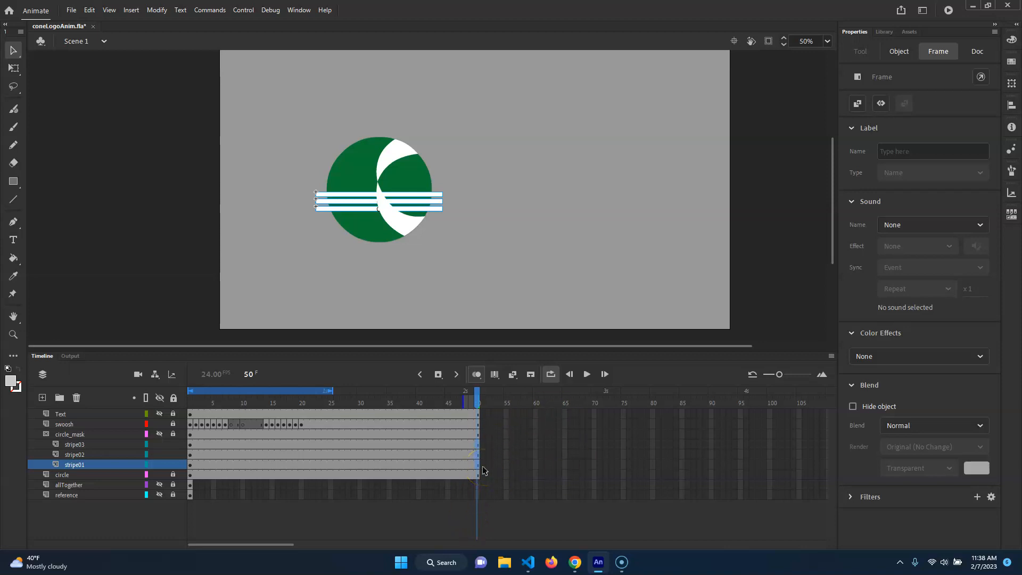
pyautogui.click(238, 455)
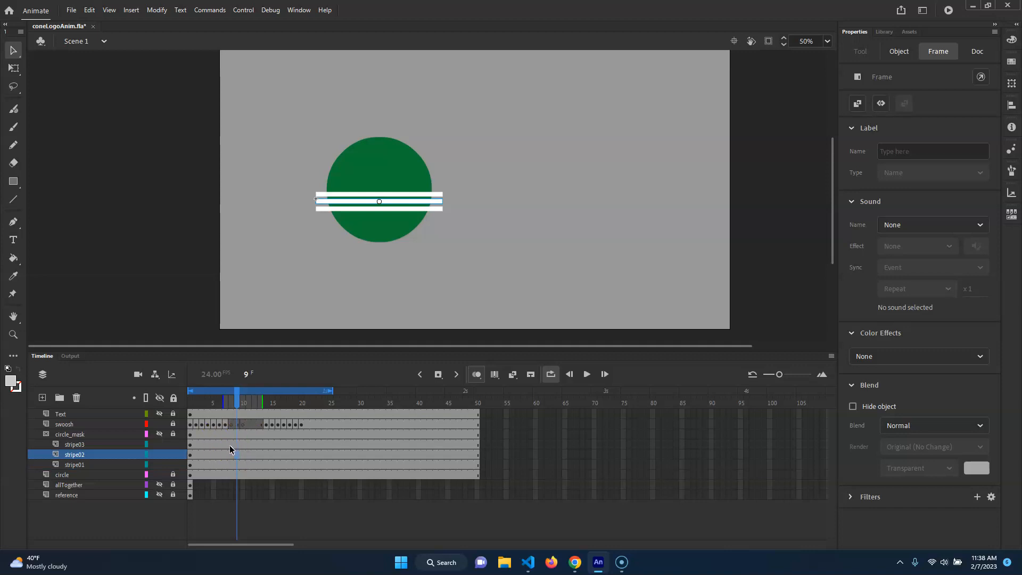
pyautogui.moveTo(242, 444); pyautogui.dragTo(241, 466)
pyautogui.rightClick(247, 444)
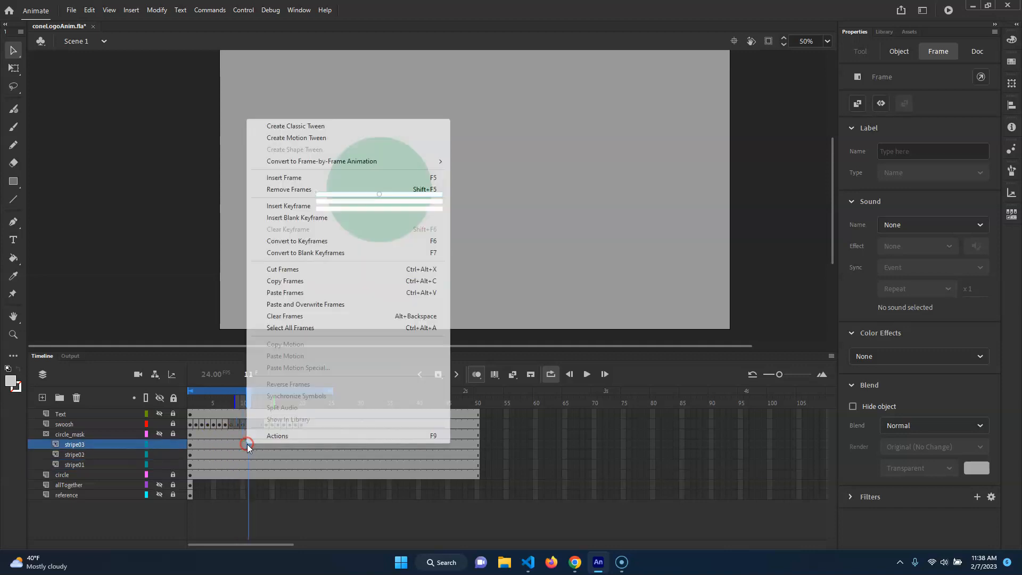
pyautogui.click(326, 138)
pyautogui.rightClick(277, 454)
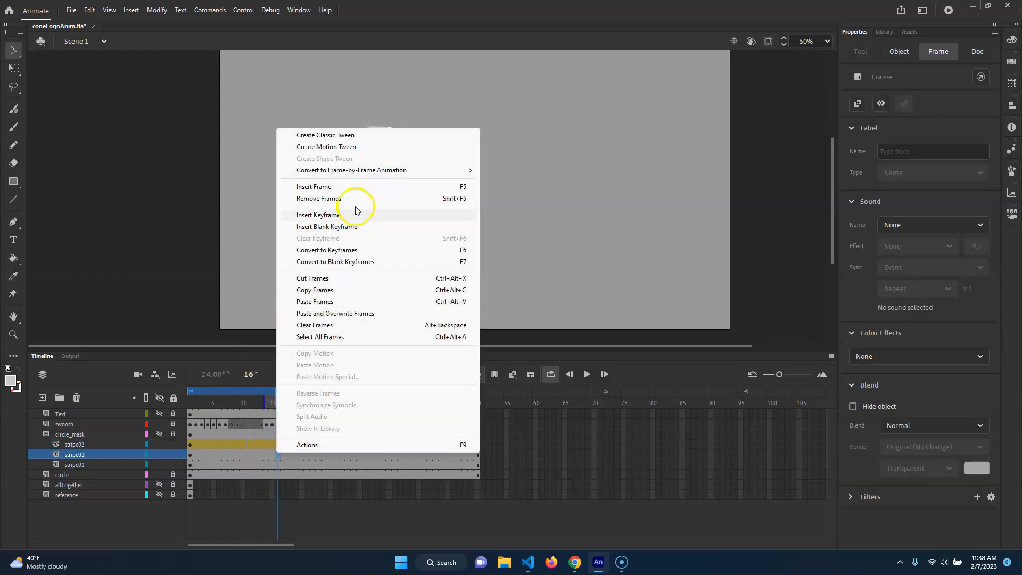
pyautogui.click(372, 148)
pyautogui.moveTo(280, 467); pyautogui.dragTo(303, 465)
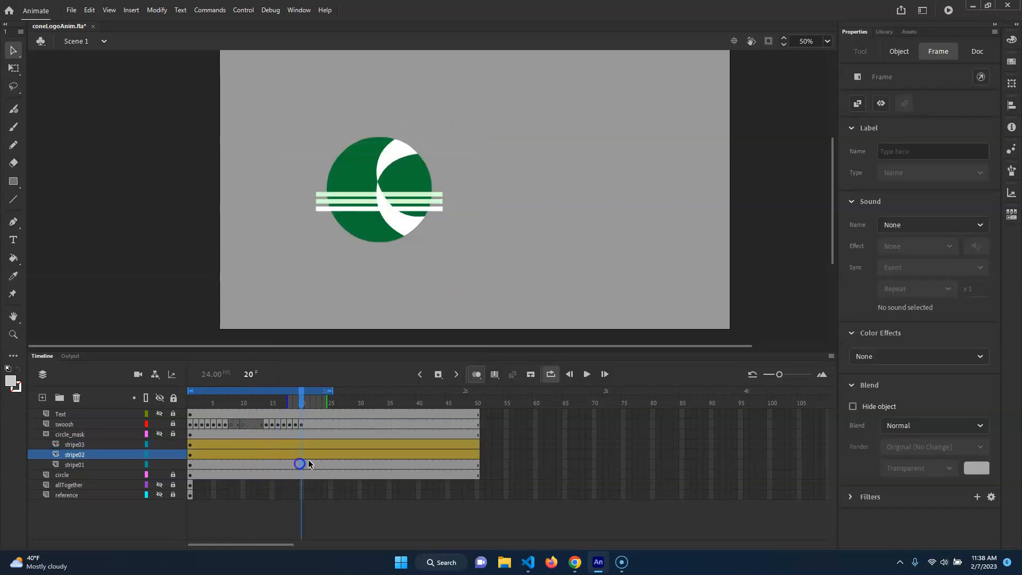
pyautogui.rightClick(305, 464)
pyautogui.click(372, 150)
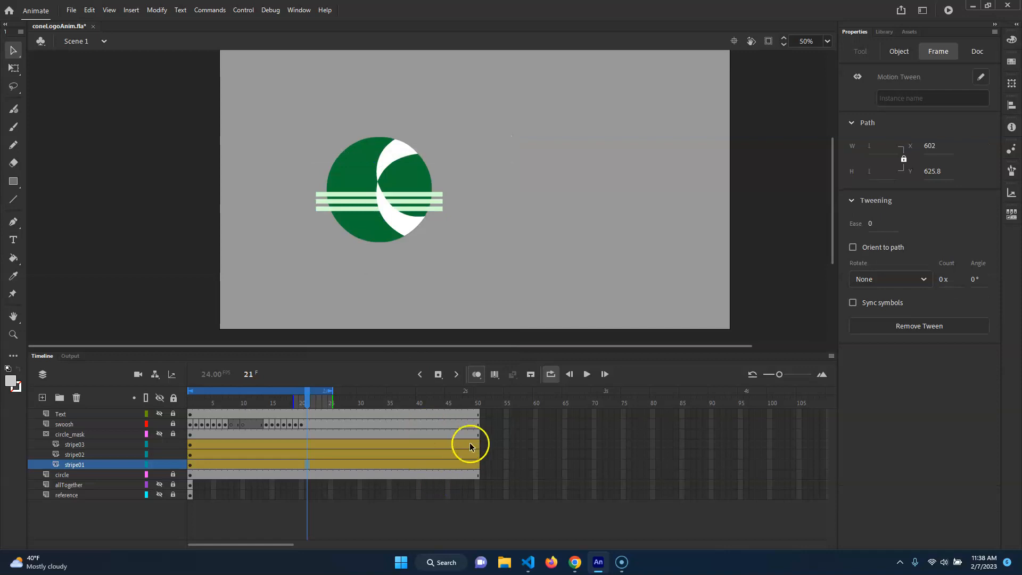
pyautogui.click(474, 468)
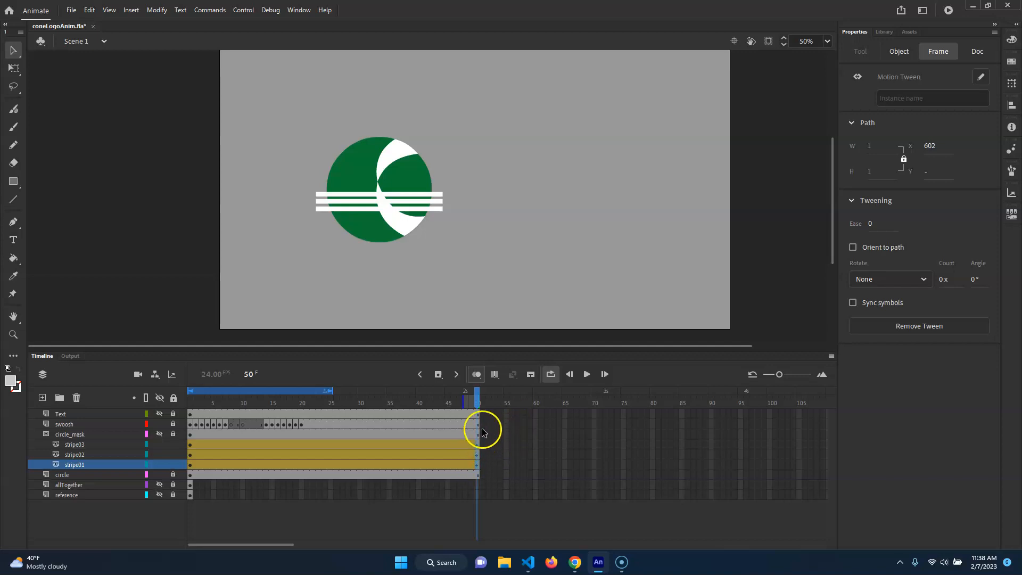
# Step: At frame 1, move all three stripes together straight down about 210 px, below the green circle
pyautogui.moveTo(478, 402); pyautogui.dragTo(45, 396)
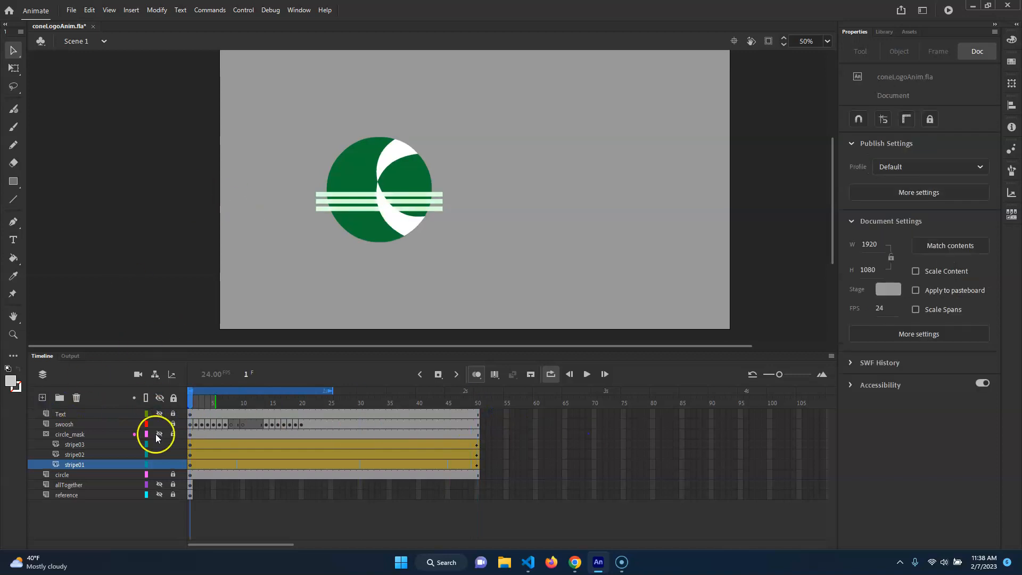
pyautogui.click(81, 446)
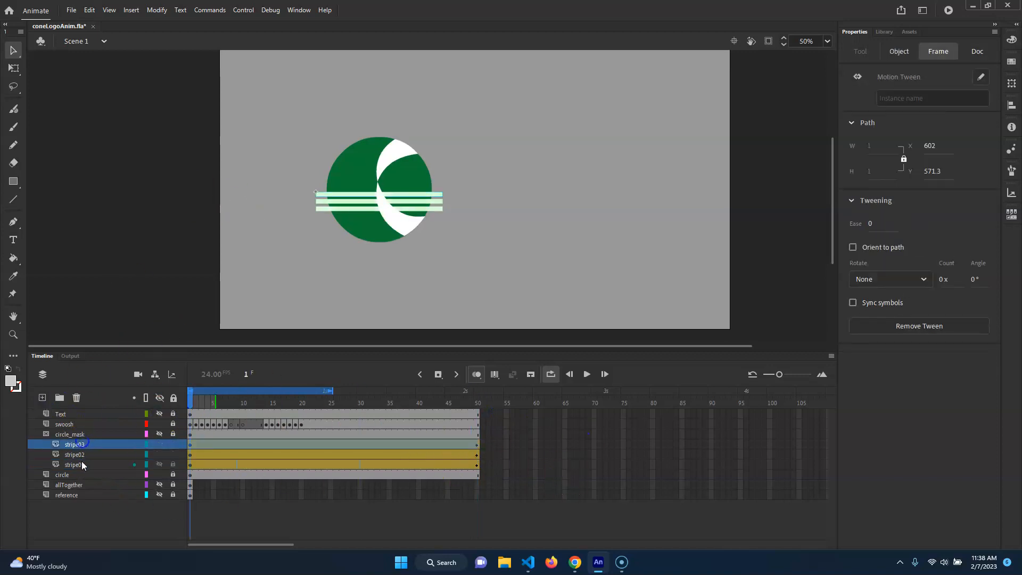
pyautogui.keyDown('shift'); pyautogui.click(85, 465); pyautogui.keyUp('shift')
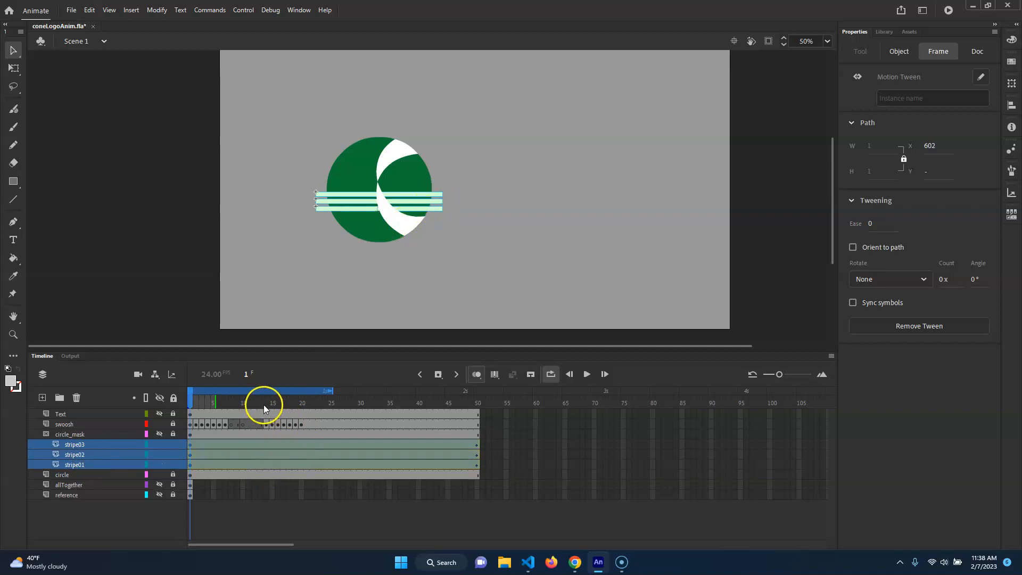
pyautogui.moveTo(421, 196); pyautogui.dragTo(421, 248)
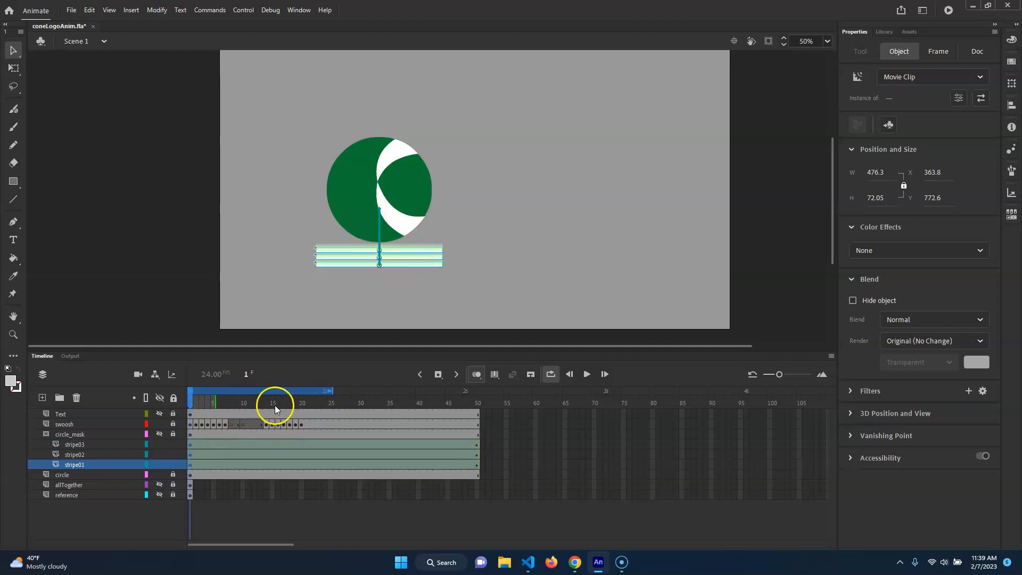
pyautogui.click(254, 471)
pyautogui.click(190, 465)
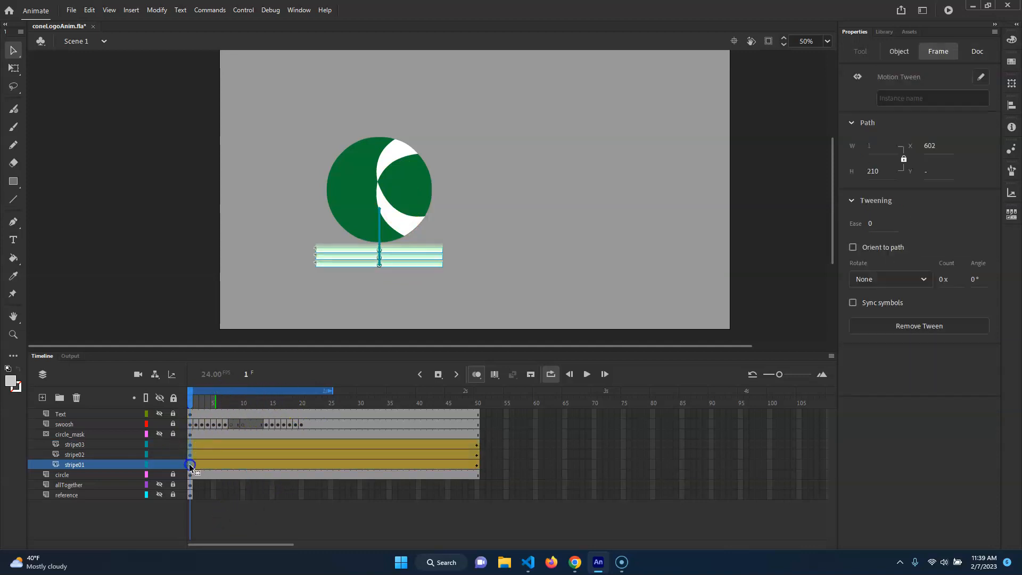
pyautogui.rightClick(190, 456)
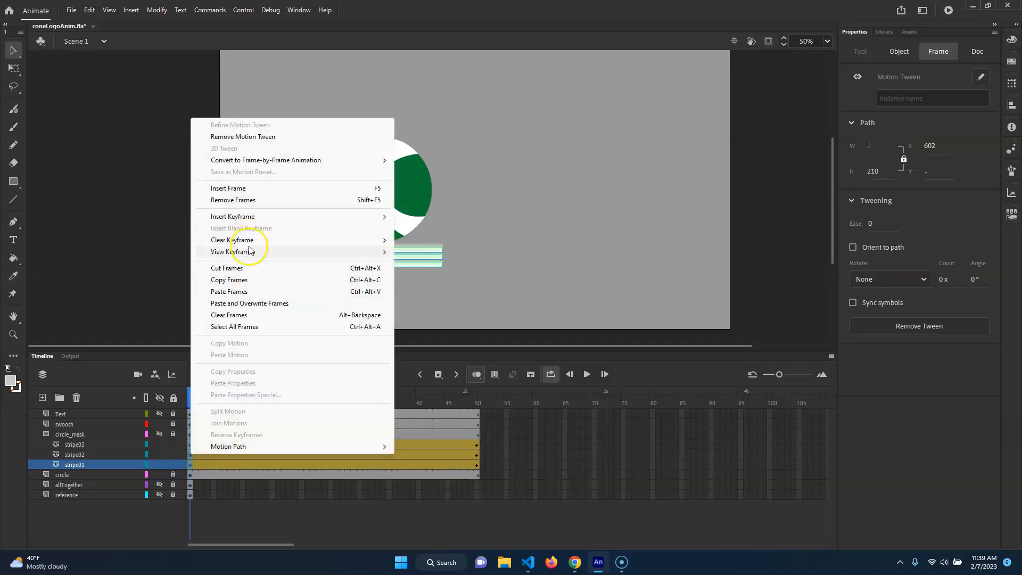
pyautogui.click(324, 542)
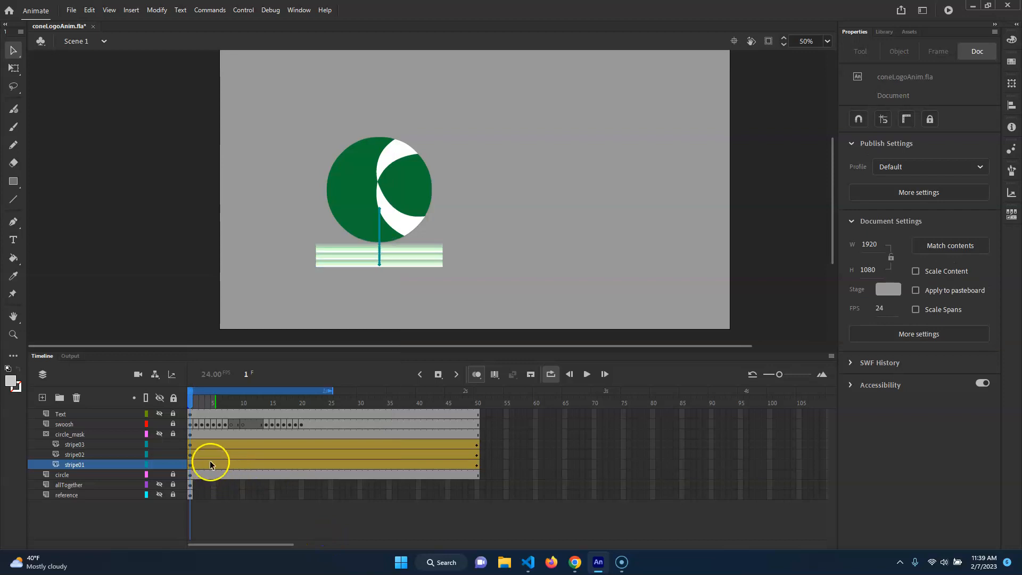
# Step: At frame 25, move all three stripes together straight down to their starting position below the green circle
pyautogui.moveTo(198, 403); pyautogui.dragTo(332, 415)
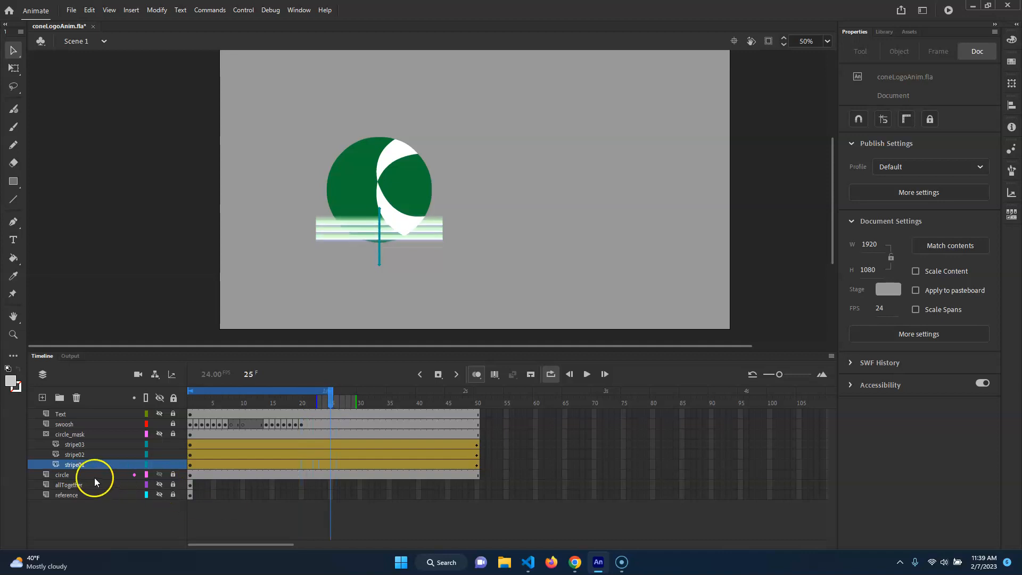
pyautogui.keyDown('shift'); pyautogui.click(85, 443); pyautogui.keyUp('shift')
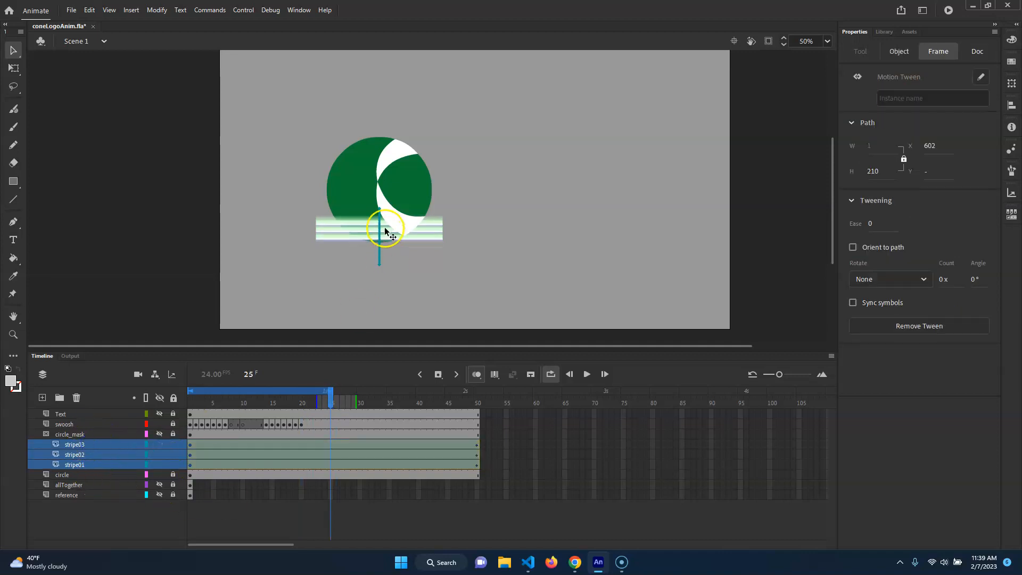
pyautogui.moveTo(417, 240); pyautogui.dragTo(416, 267)
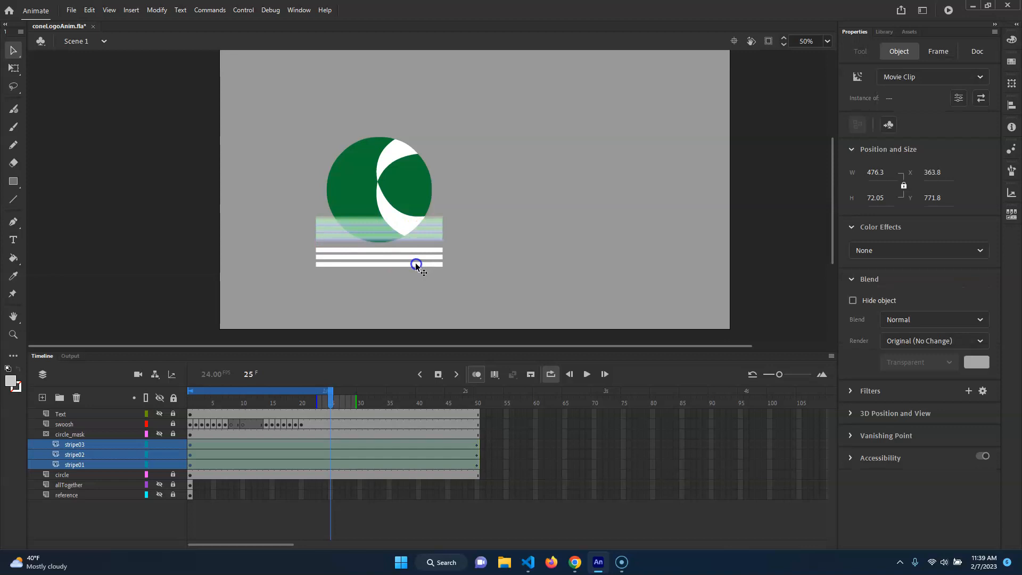
pyautogui.click(319, 408)
pyautogui.moveTo(333, 397); pyautogui.dragTo(289, 398)
pyautogui.click(412, 287)
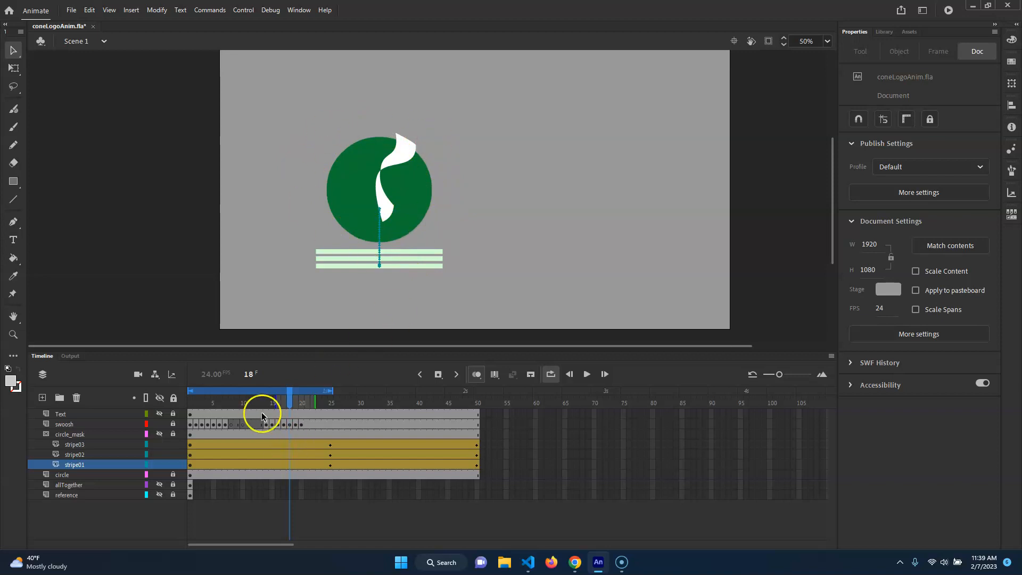
pyautogui.moveTo(289, 400); pyautogui.dragTo(422, 409)
# Step: Stagger the stripes' end keyframes from frame 50 to frame 30 for stripe03, 35 for stripe02 and 40 for stripe01
pyautogui.click(477, 445)
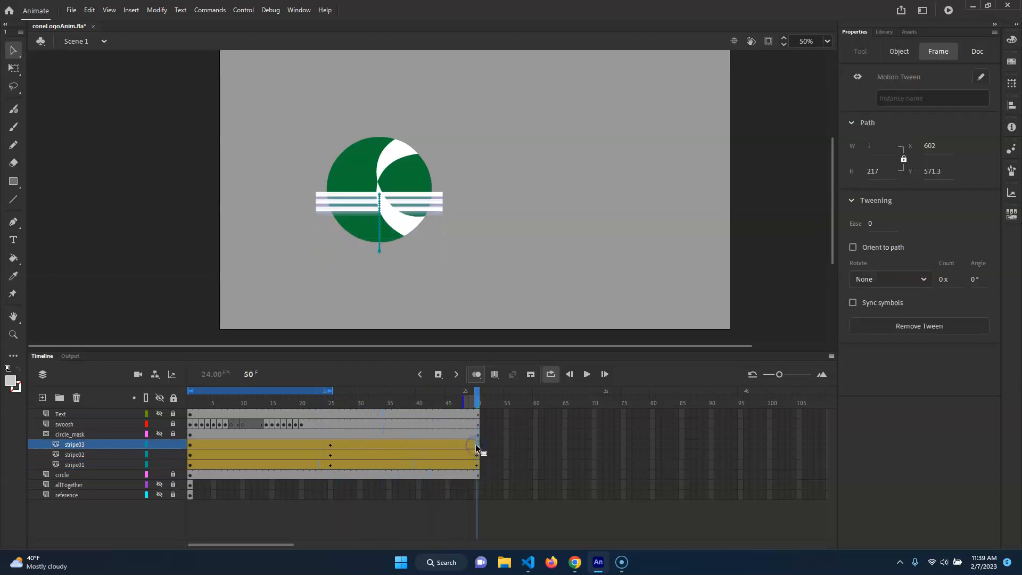
pyautogui.click(402, 444)
pyautogui.moveTo(360, 444); pyautogui.dragTo(360, 444)
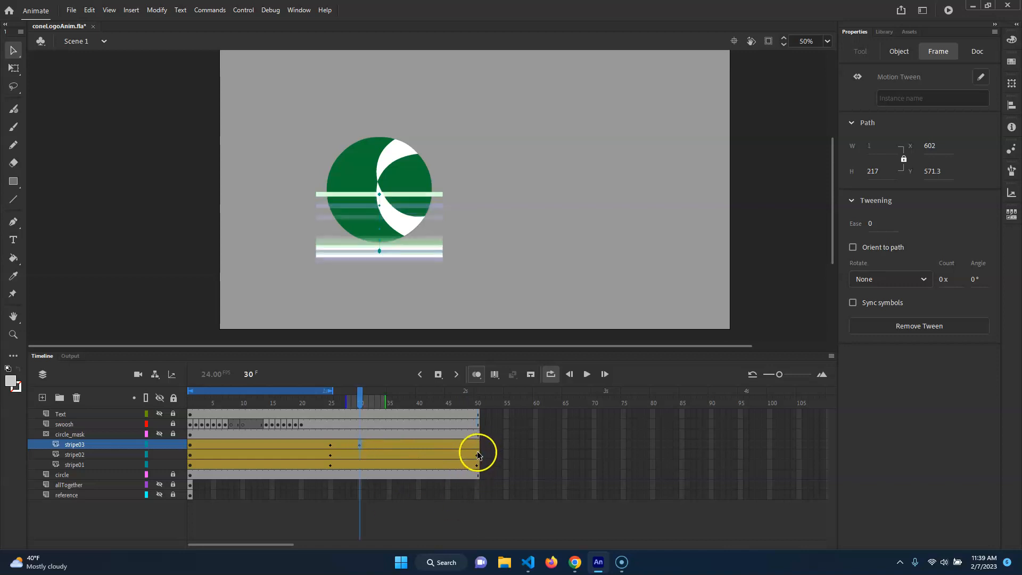
pyautogui.click(475, 455)
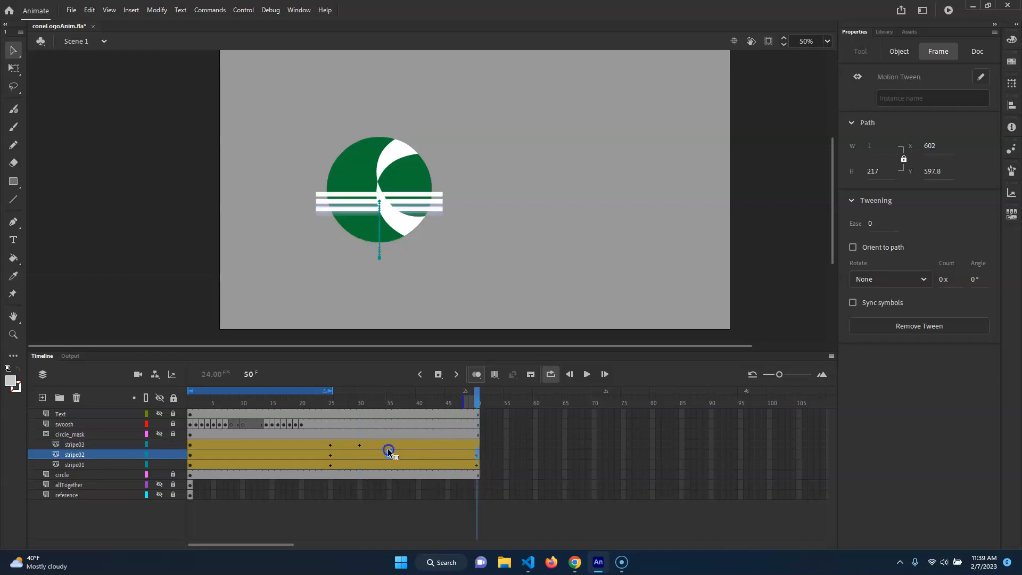
pyautogui.click(388, 451)
pyautogui.click(477, 465)
pyautogui.click(426, 464)
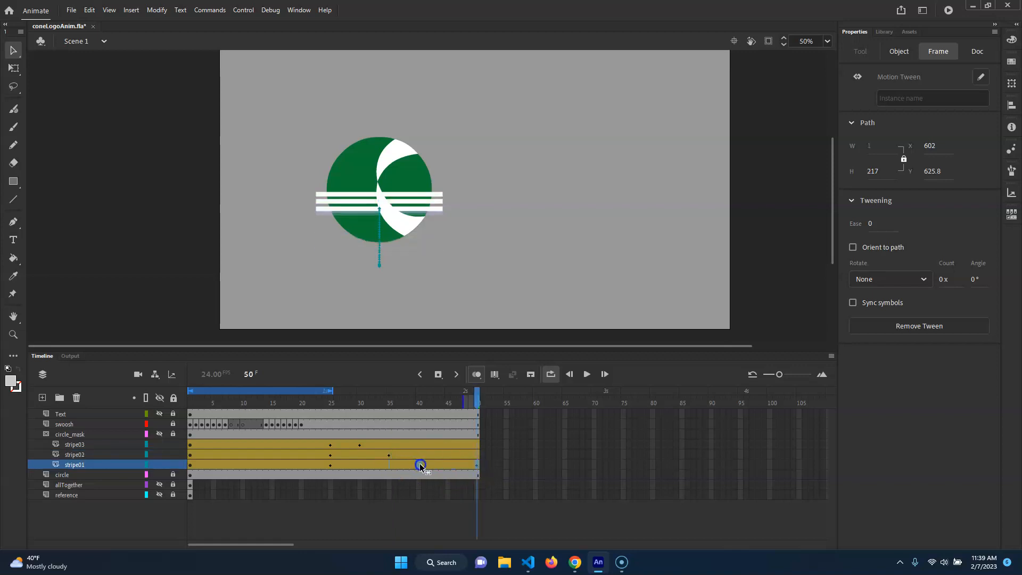
pyautogui.moveTo(420, 464); pyautogui.dragTo(419, 465)
# Step: Play the animation from frame 1 to check the staggered stripe motion
pyautogui.moveTo(416, 404); pyautogui.dragTo(190, 413)
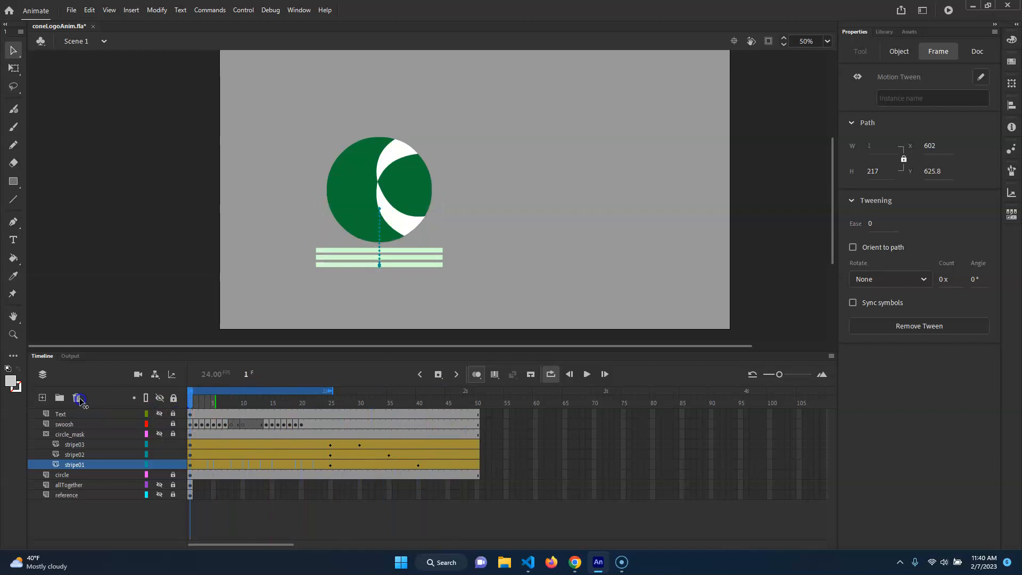
pyautogui.press('Return')
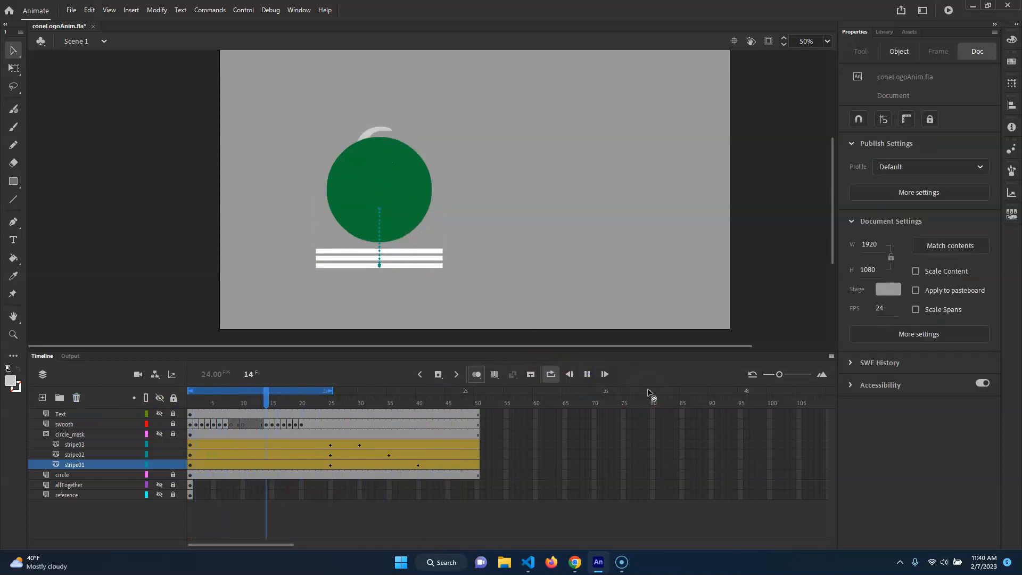
# Step: Extend the playback loop range to frame 50 and play the full animation, returning to frame 1
pyautogui.moveTo(331, 391); pyautogui.dragTo(475, 399)
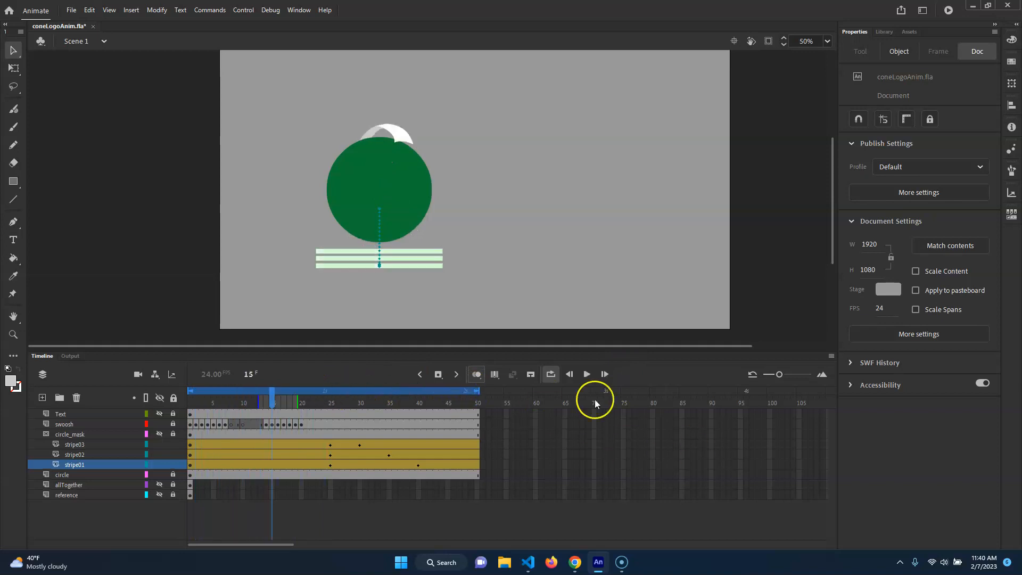
pyautogui.click(585, 374)
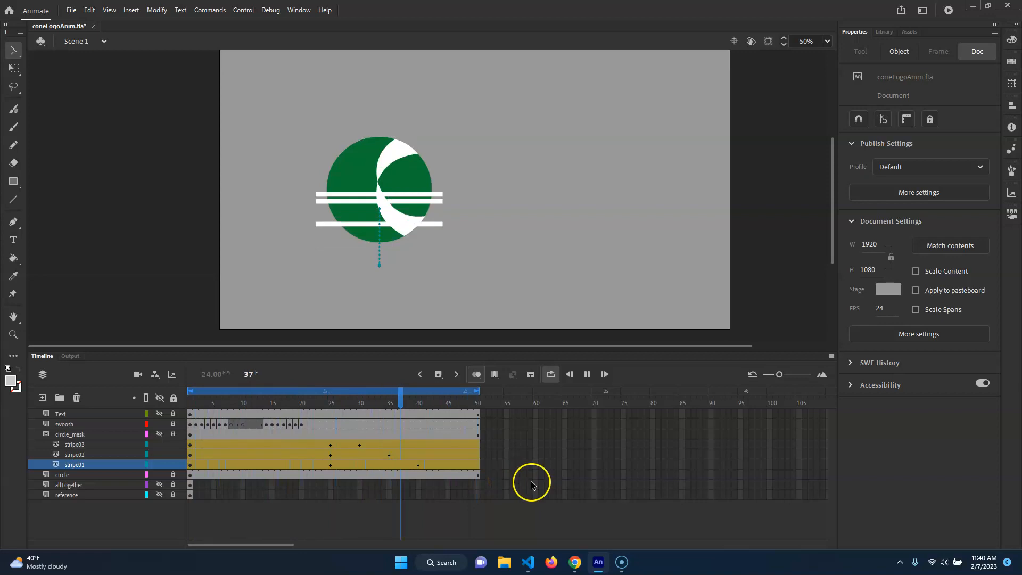
pyautogui.click(586, 374)
pyautogui.moveTo(371, 403); pyautogui.dragTo(152, 377)
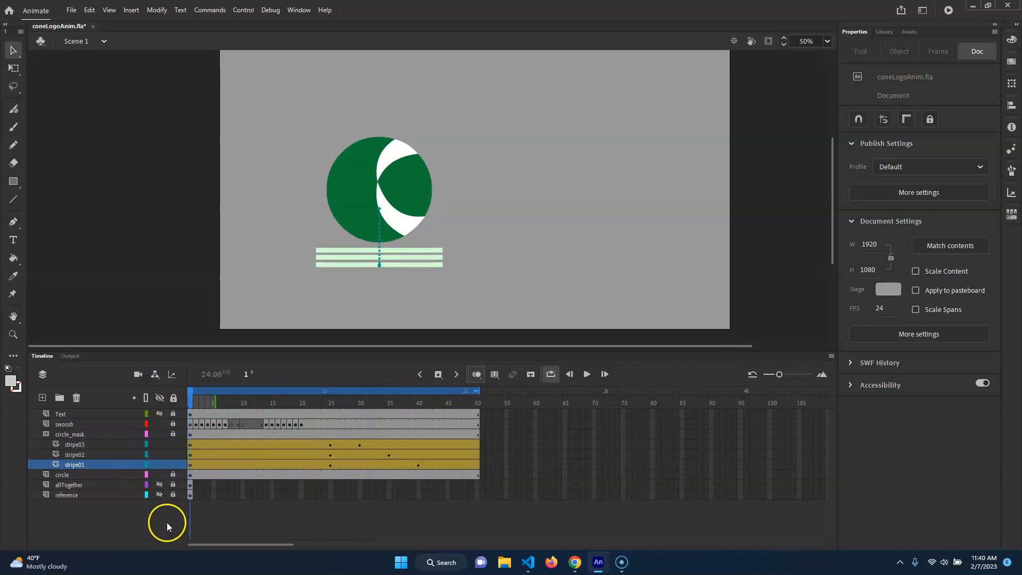
# Step: Lock the stripe layers so the circle mask applies, and play the masked animation
pyautogui.click(173, 465)
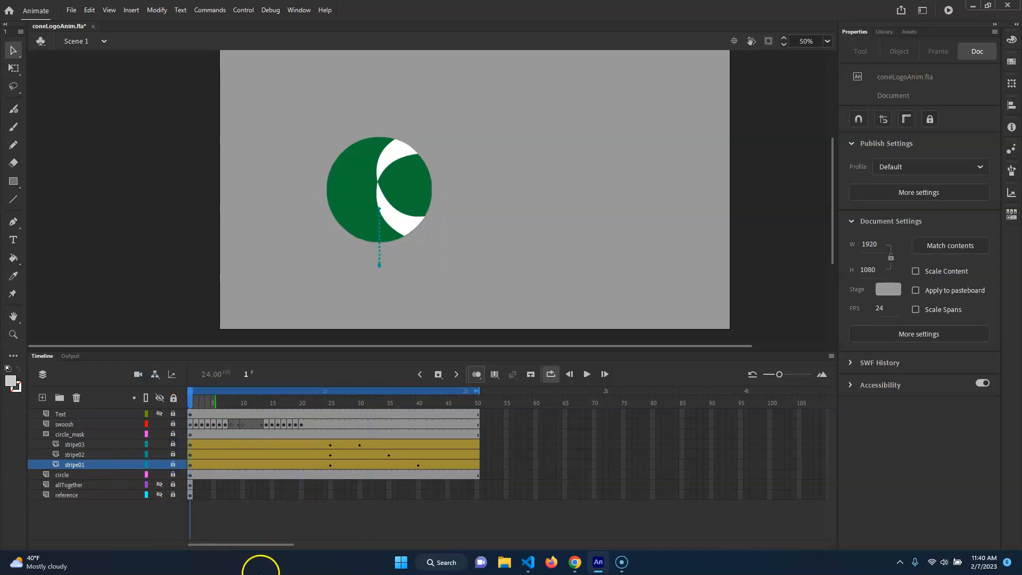
pyautogui.click(586, 374)
pyautogui.click(752, 374)
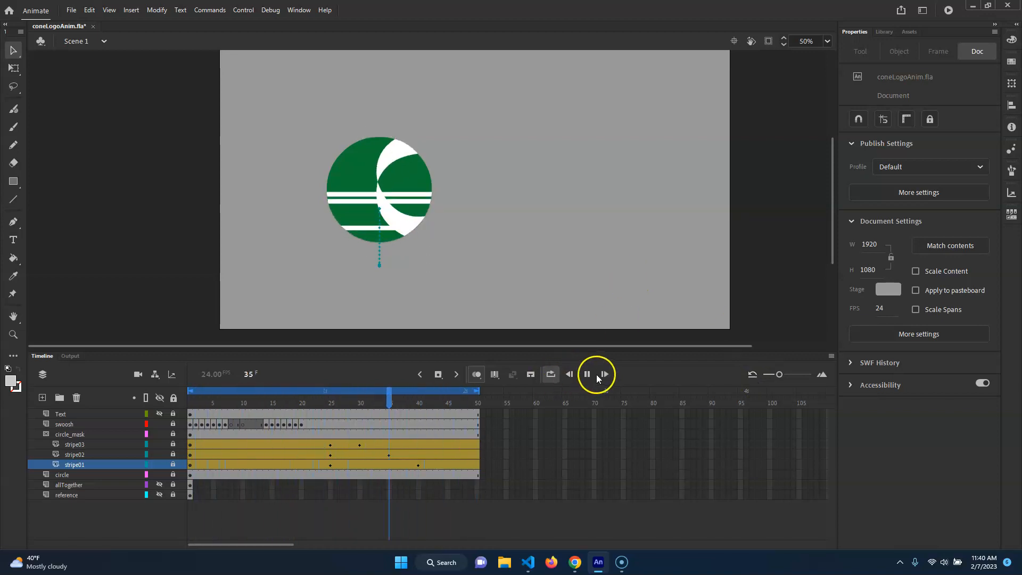
pyautogui.click(477, 416)
pyautogui.moveTo(476, 417); pyautogui.dragTo(359, 387)
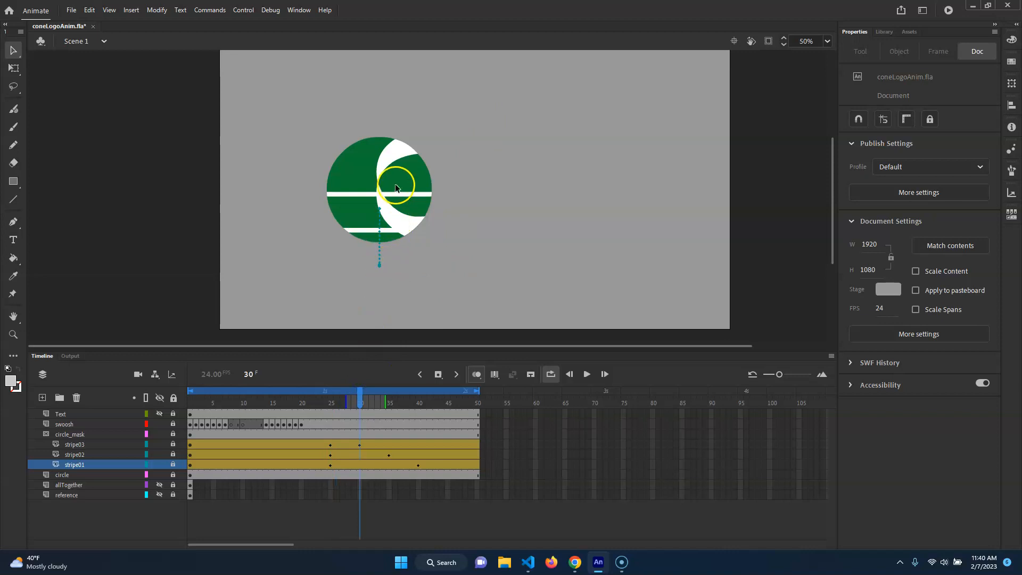
# Step: Ease stripe03's Y location curve into its end keyframe at frame 30 so the stripe decelerates as it arrives
pyautogui.doubleClick(279, 464)
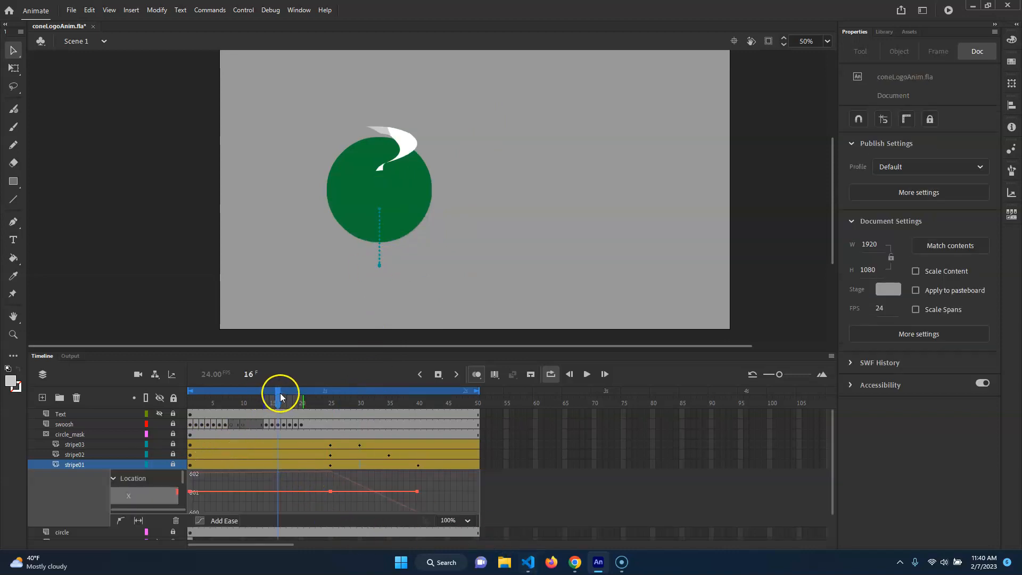
pyautogui.doubleClick(244, 443)
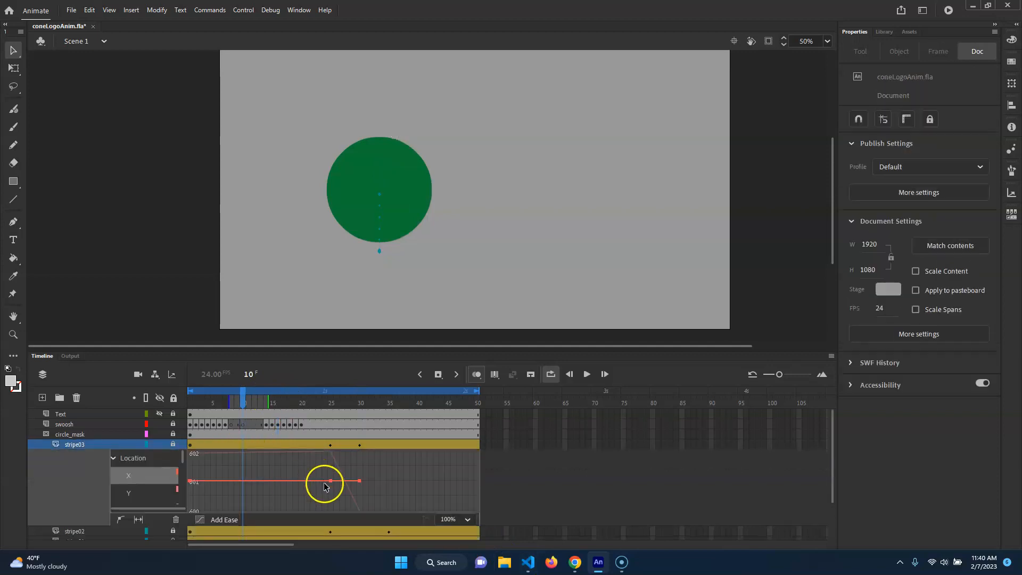
pyautogui.click(136, 496)
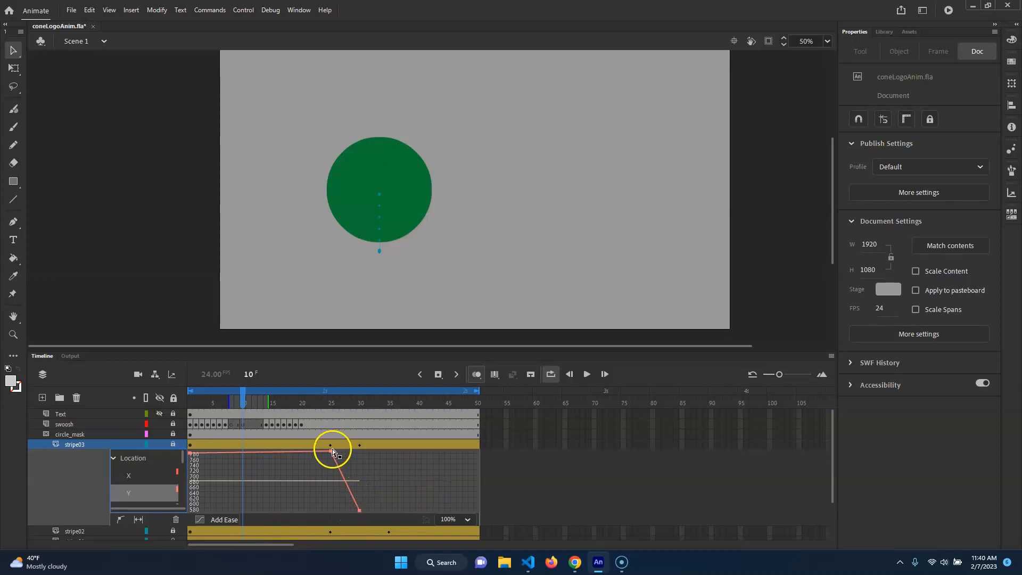
pyautogui.click(385, 503)
pyautogui.click(360, 511)
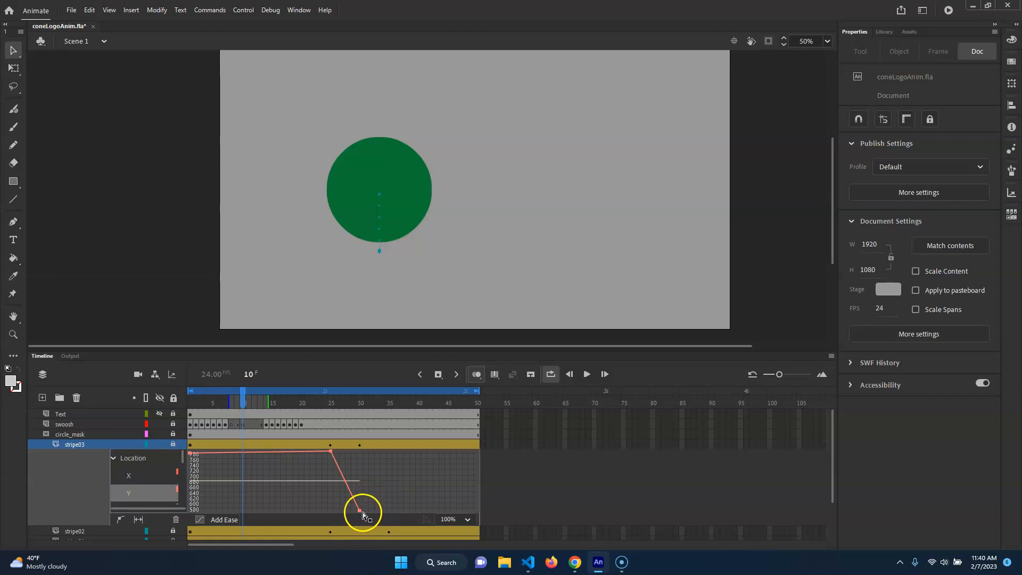
pyautogui.moveTo(360, 512); pyautogui.dragTo(349, 514)
pyautogui.moveTo(329, 512); pyautogui.dragTo(329, 512)
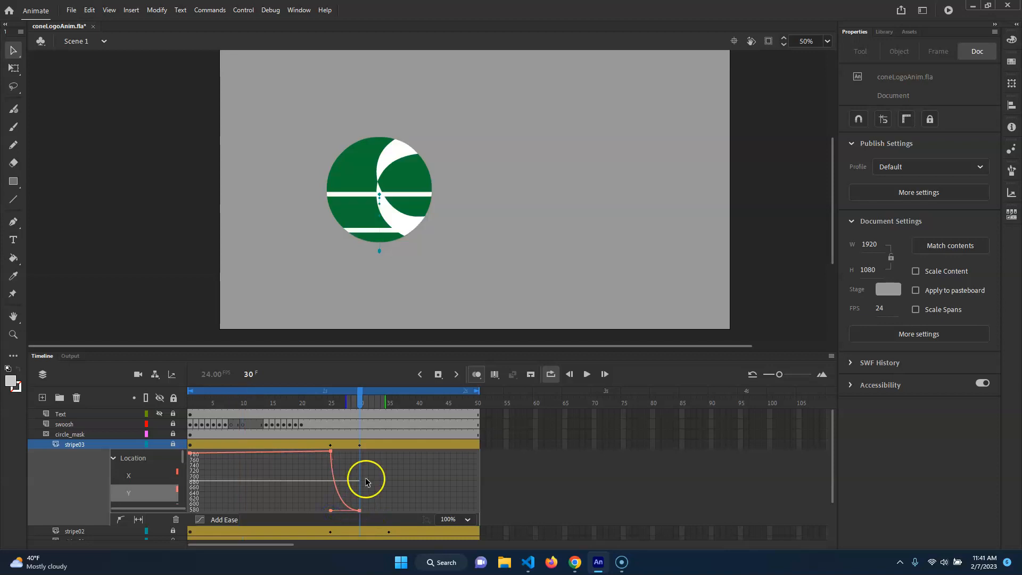
pyautogui.moveTo(360, 404); pyautogui.dragTo(348, 432)
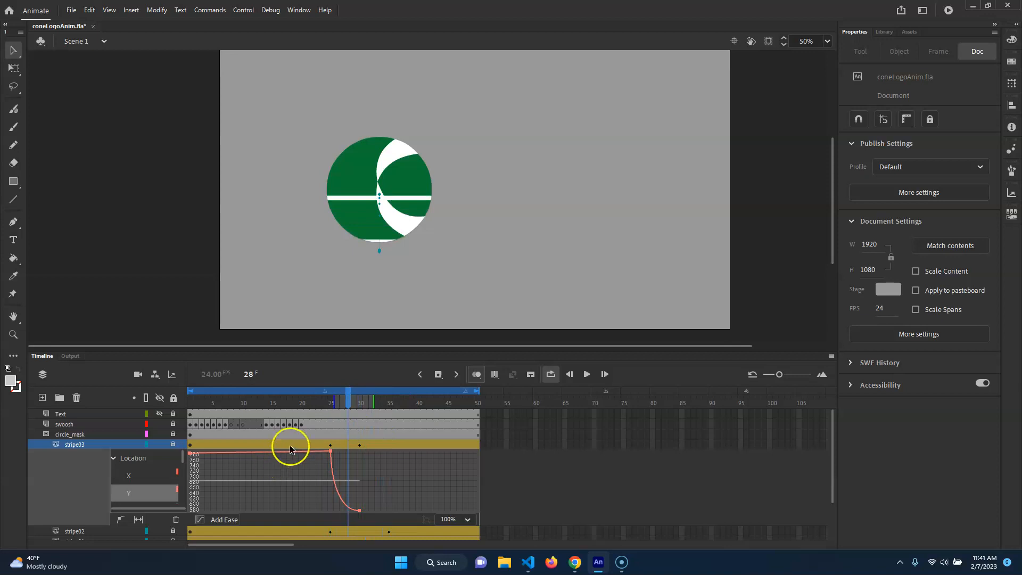
# Step: Ease stripe02's Y location curve into its end keyframe at frame 35, matching the curve style of stripe03
pyautogui.click(291, 449)
pyautogui.click(312, 455)
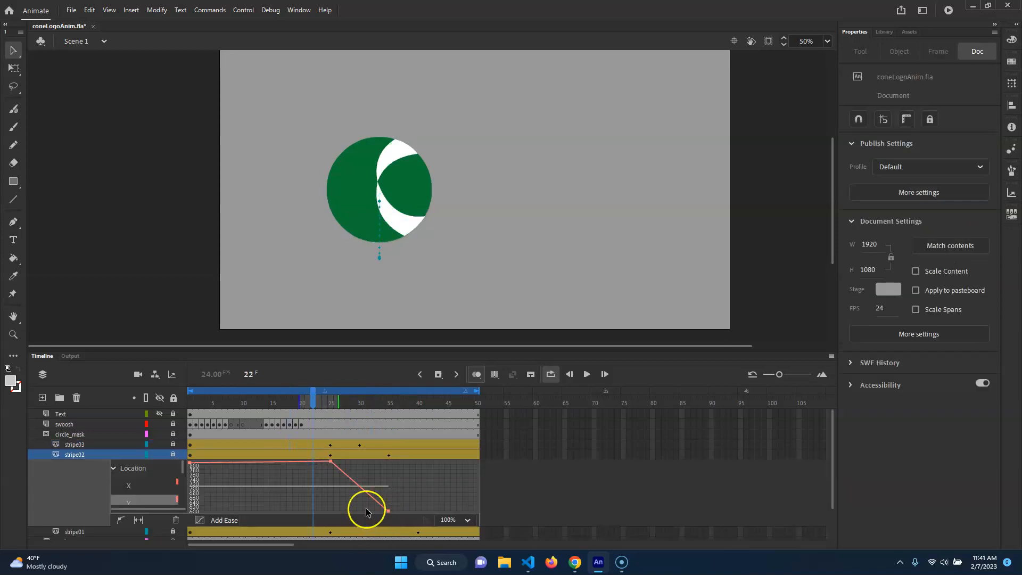
pyautogui.moveTo(389, 512)
pyautogui.mouseDown()
pyautogui.moveTo(374, 515)
pyautogui.moveTo(393, 514)
pyautogui.mouseUp()
pyautogui.hotkey('ctrl', 'z')
pyautogui.hotkey('ctrl', 'z')
pyautogui.moveTo(388, 513); pyautogui.dragTo(355, 513)
pyautogui.click(429, 455)
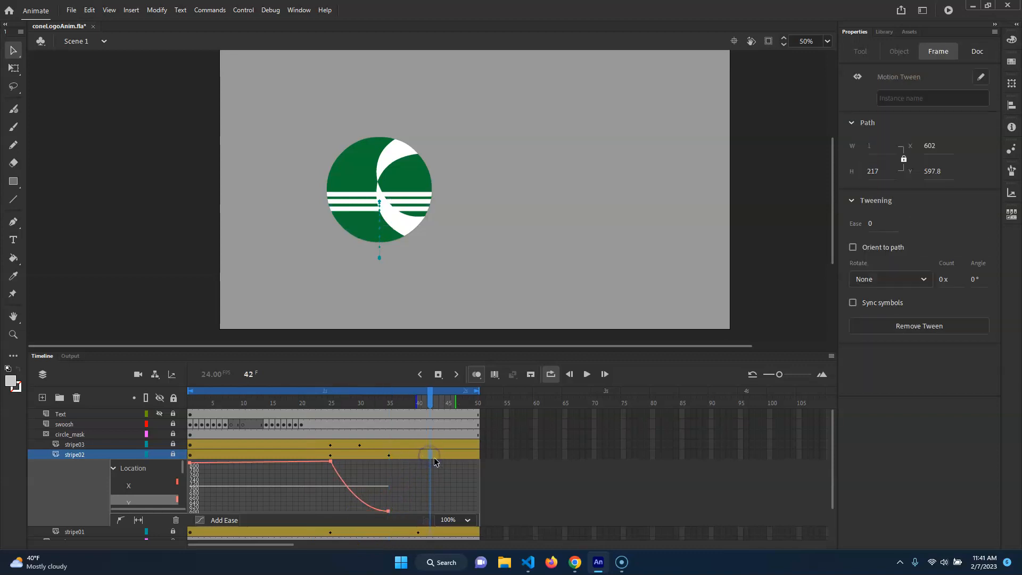
pyautogui.doubleClick(441, 458)
# Step: Ease stripe01's Y location curve into its end keyframe at frame 40
pyautogui.doubleClick(385, 464)
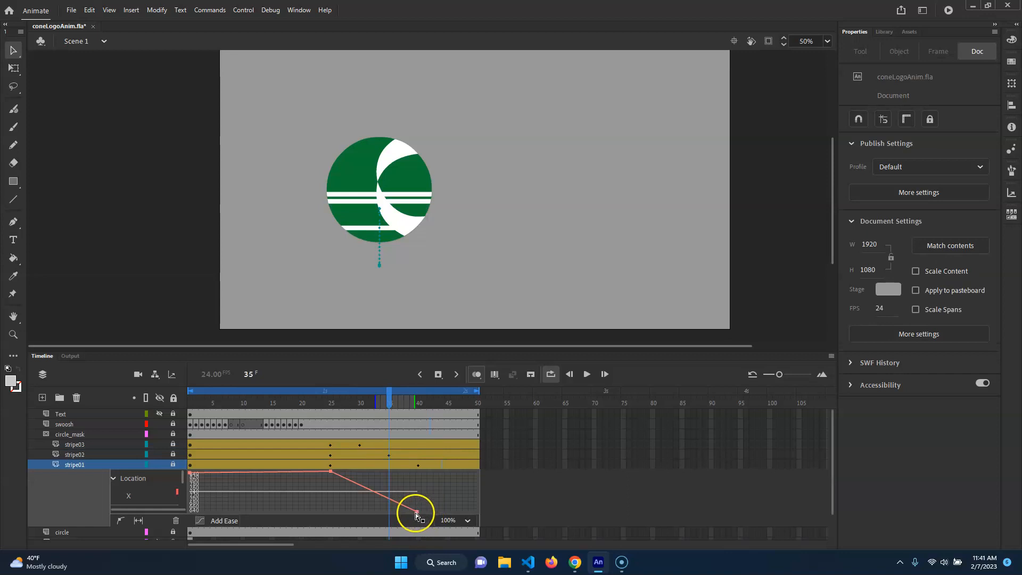
pyautogui.click(418, 512)
pyautogui.moveTo(419, 513); pyautogui.dragTo(389, 512)
pyautogui.click(369, 512)
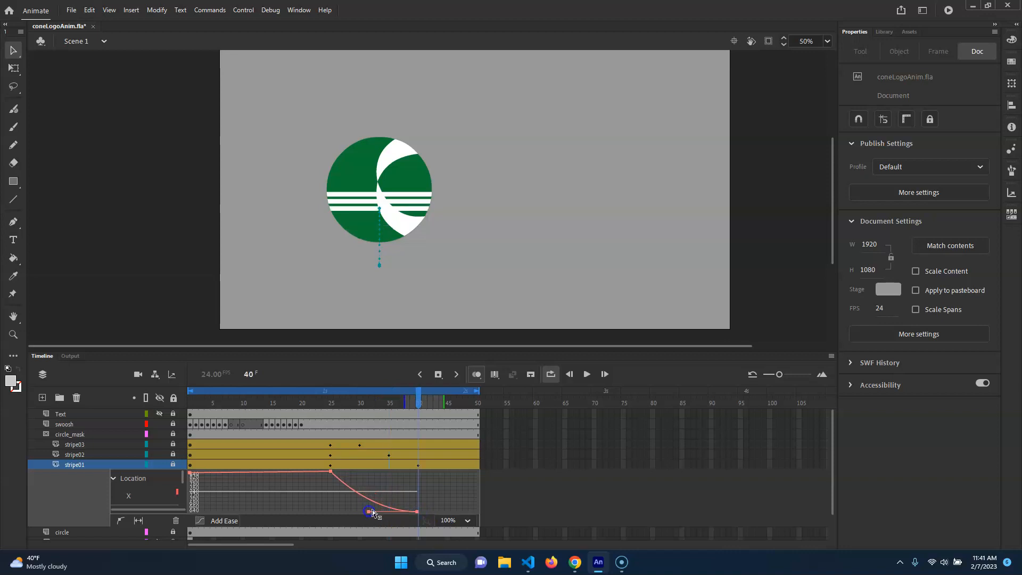
# Step: Play the animation from frame 1 to check the eased stripe motion, and close stripe01's motion graph
pyautogui.moveTo(415, 400); pyautogui.dragTo(119, 385)
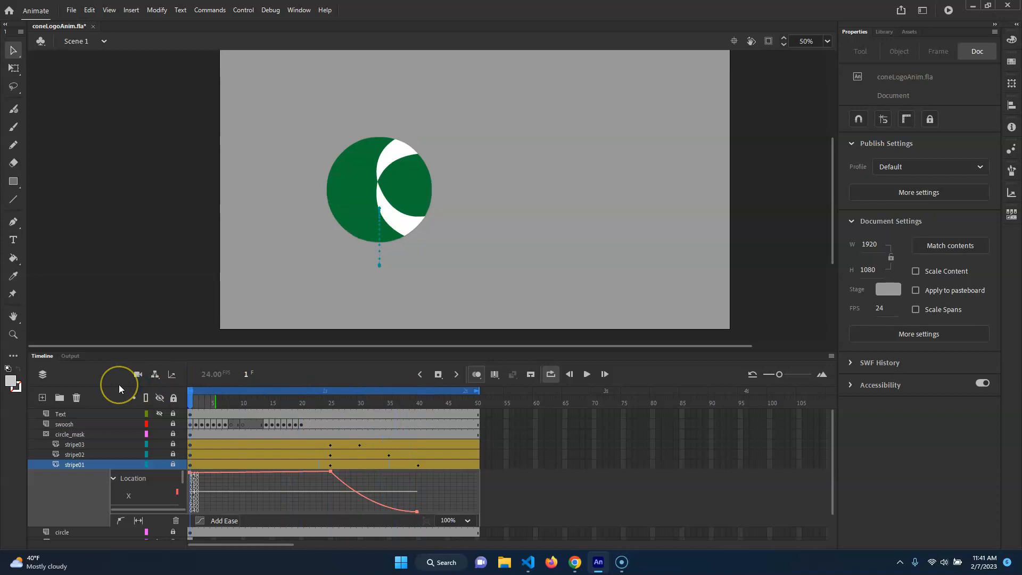
pyautogui.press('Return')
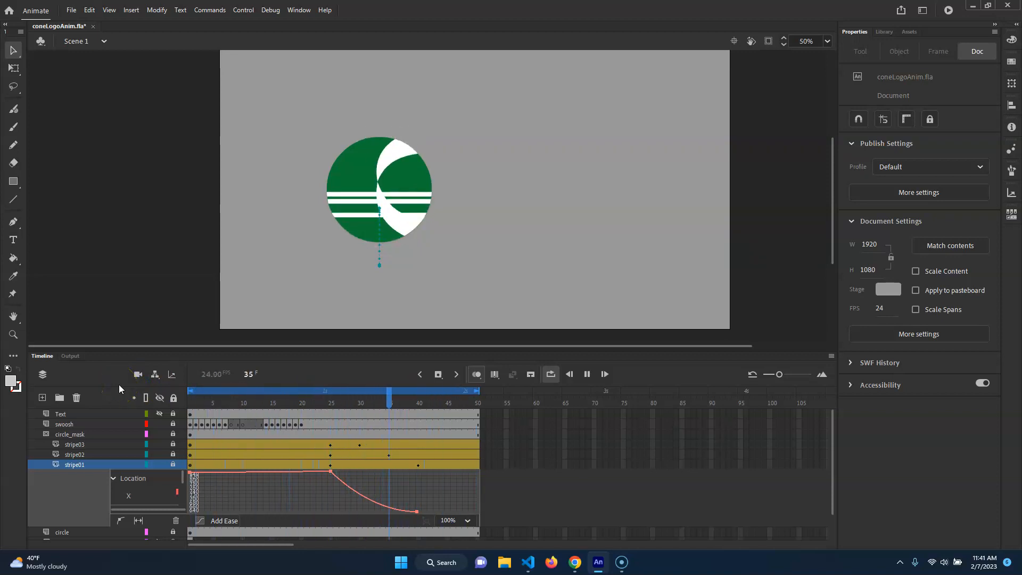
pyautogui.doubleClick(455, 468)
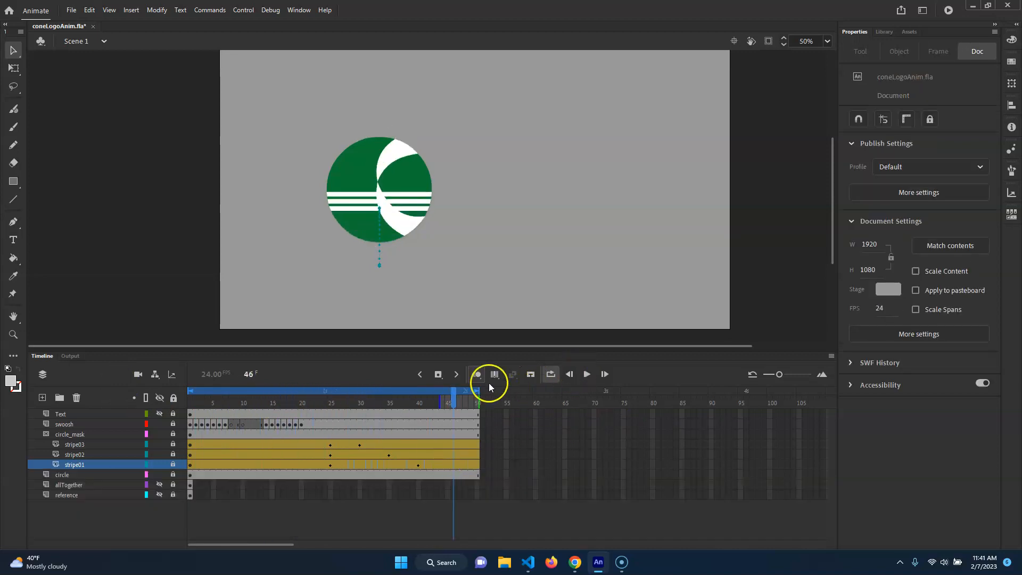
# Step: At frame 25, hide the circle_mask layer to expose the three stripes below the circle
pyautogui.moveTo(322, 394)
pyautogui.mouseDown()
pyautogui.moveTo(359, 395)
pyautogui.moveTo(333, 397)
pyautogui.mouseUp()
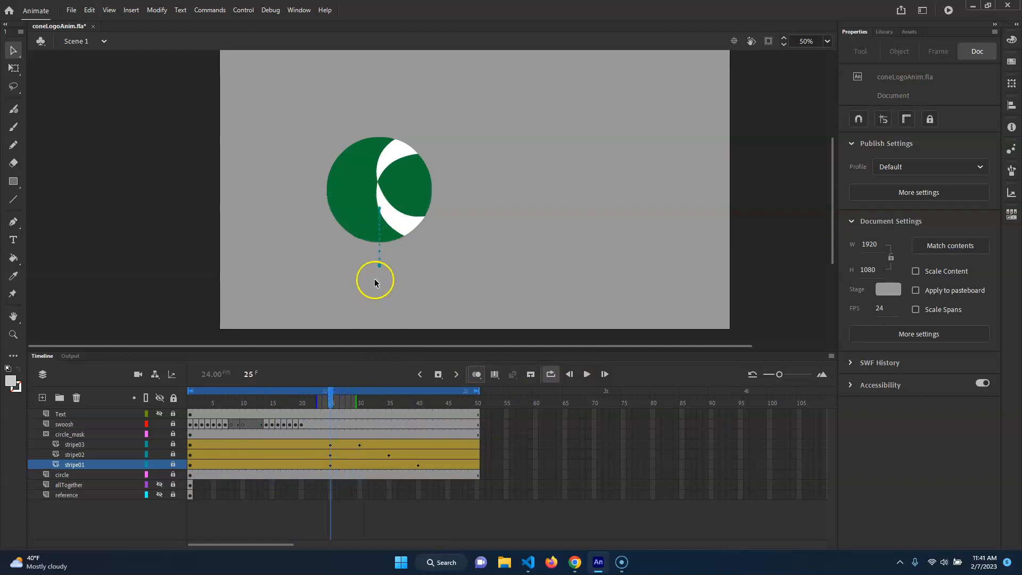
pyautogui.click(160, 434)
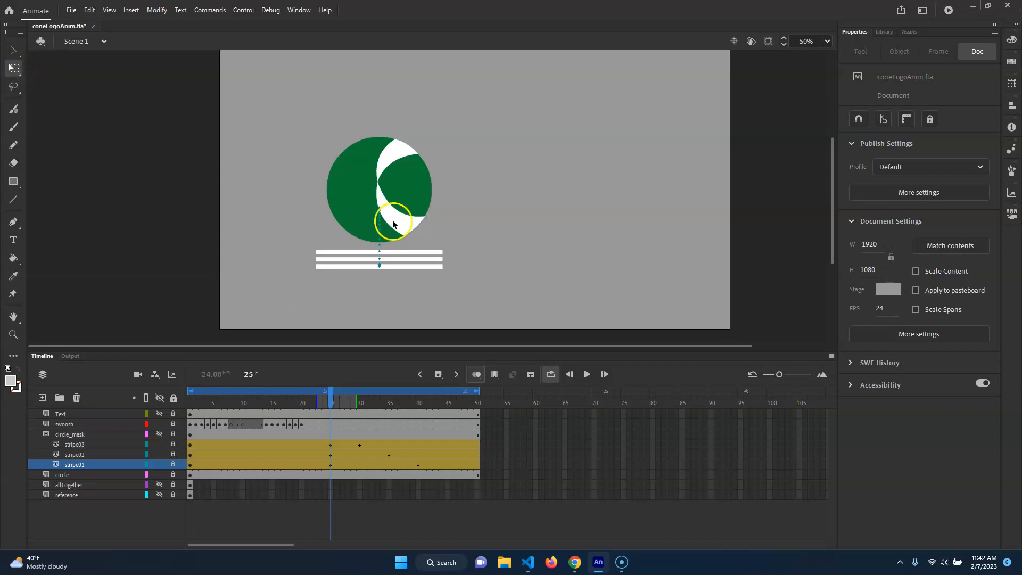
pyautogui.hotkey('ctrl', '=')
pyautogui.moveTo(337, 181); pyautogui.dragTo(409, 123)
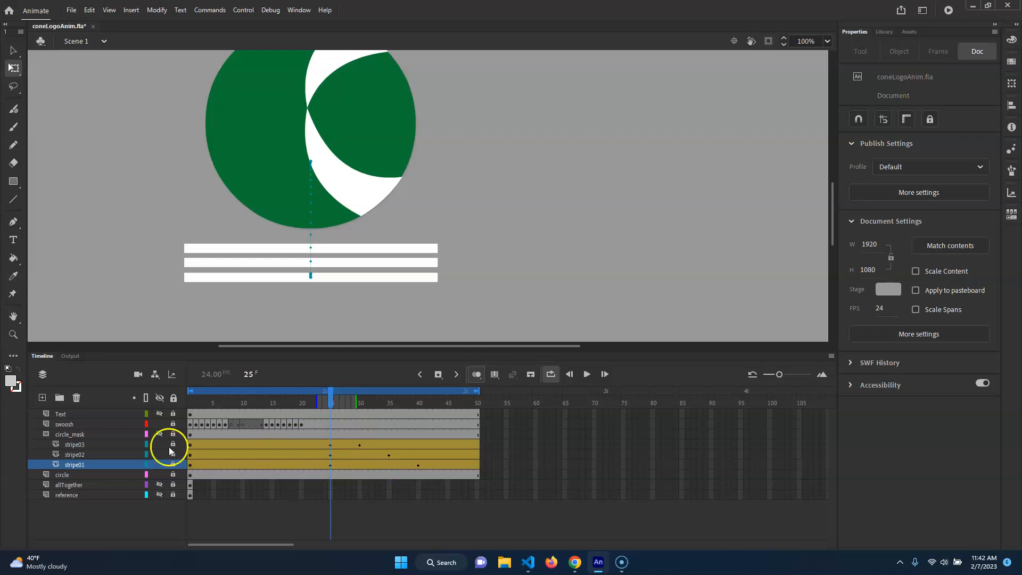
# Step: Unlock the stripe layers and stretch stripe03 vertically about its center at frame 25 to a height of 39.5 px
pyautogui.click(105, 444)
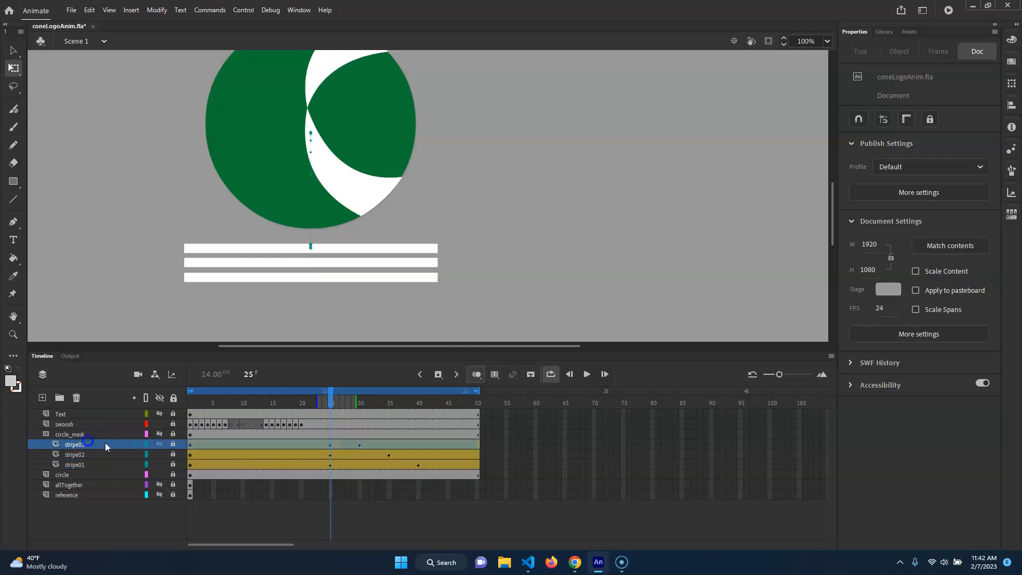
pyautogui.click(330, 251)
pyautogui.click(173, 468)
pyautogui.click(359, 246)
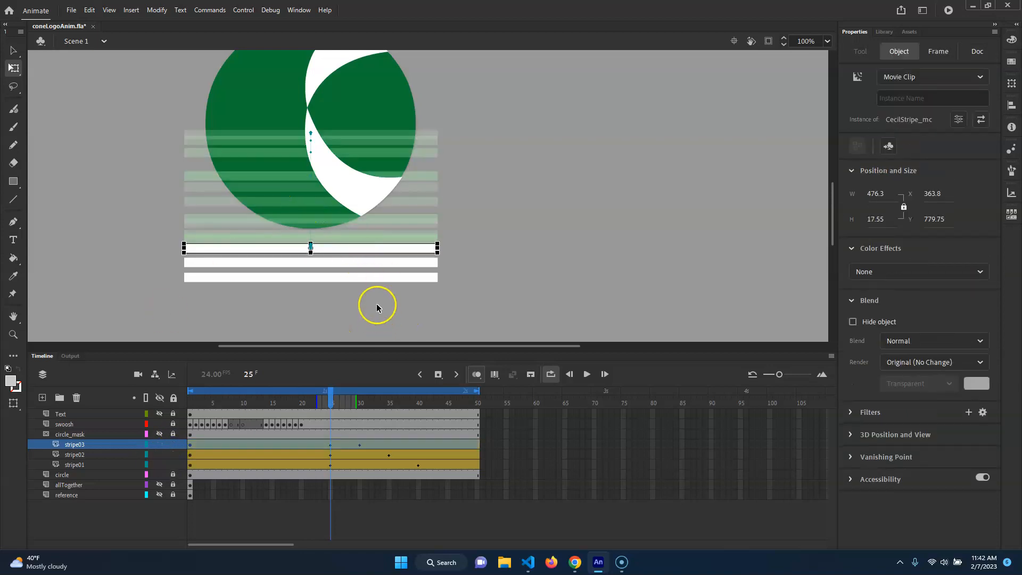
pyautogui.moveTo(311, 253); pyautogui.dragTo(313, 259)
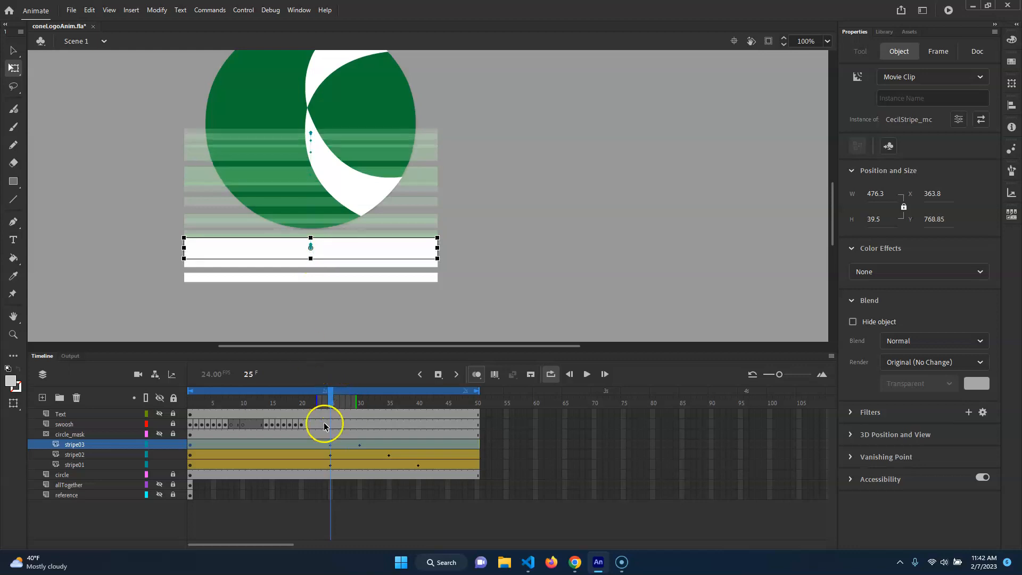
# Step: At frame 25, stretch stripe02 vertically about its center to a height of 65.45 px, and stretch stripe01 even taller
pyautogui.moveTo(331, 400)
pyautogui.mouseDown()
pyautogui.moveTo(359, 405)
pyautogui.moveTo(331, 407)
pyautogui.mouseUp()
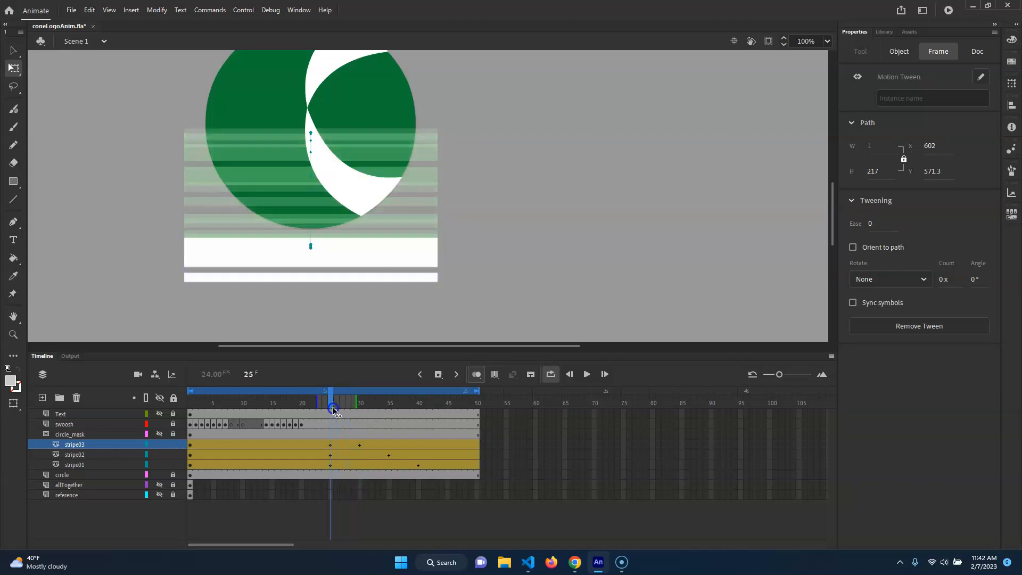
pyautogui.click(334, 252)
pyautogui.click(339, 267)
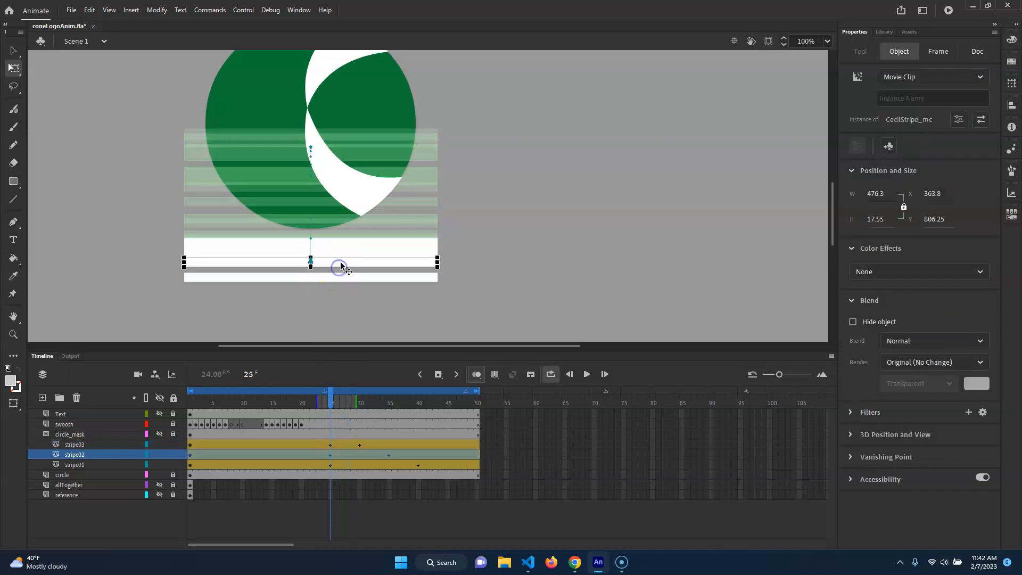
pyautogui.moveTo(311, 268)
pyautogui.mouseDown()
pyautogui.moveTo(314, 288)
pyautogui.moveTo(313, 280)
pyautogui.mouseUp()
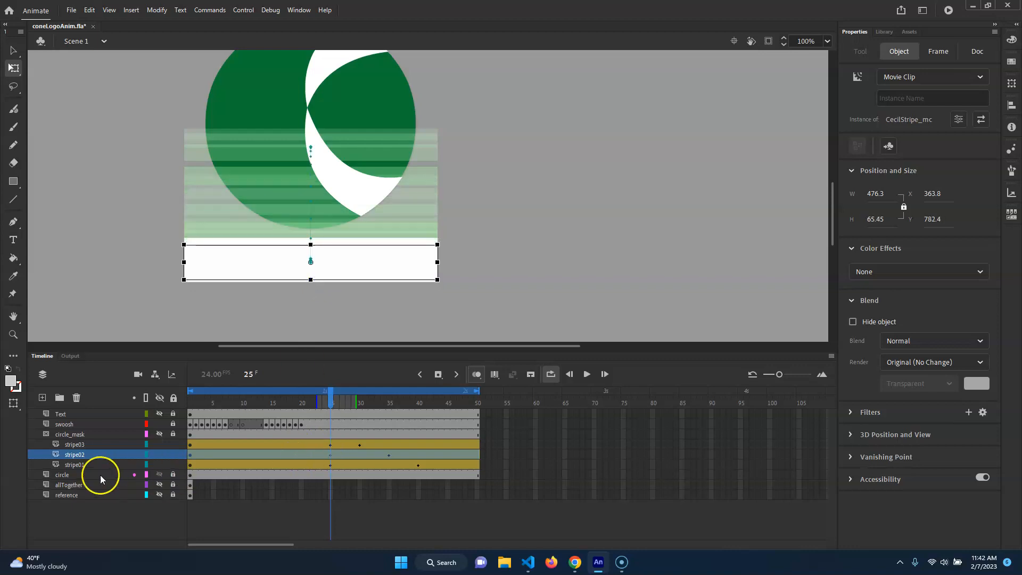
pyautogui.click(90, 465)
pyautogui.moveTo(310, 281); pyautogui.dragTo(319, 307)
# Step: Show the circle_mask layer again and play the animation from frame 1 to check the stretched stripes
pyautogui.moveTo(330, 395); pyautogui.dragTo(91, 383)
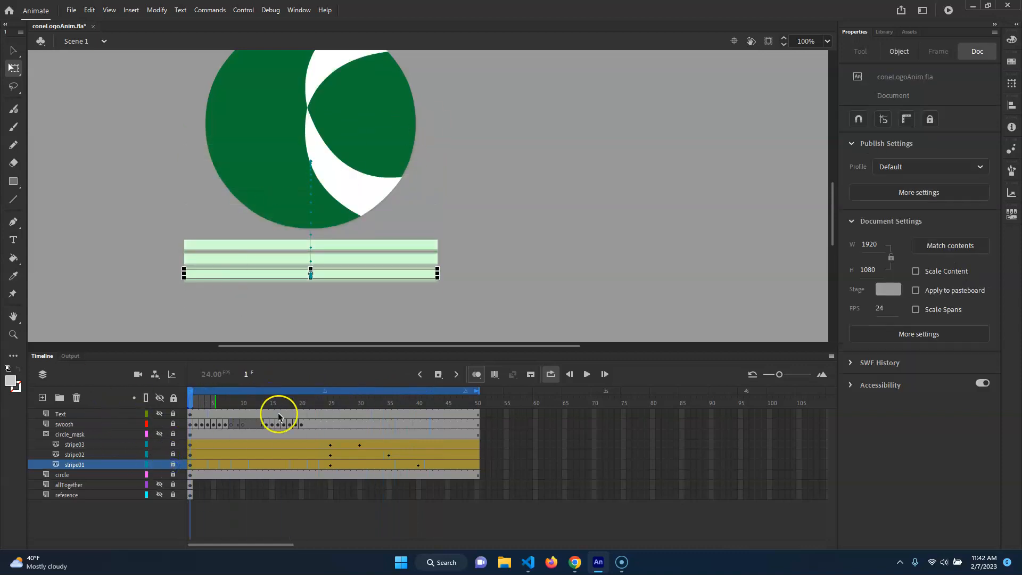
pyautogui.click(163, 434)
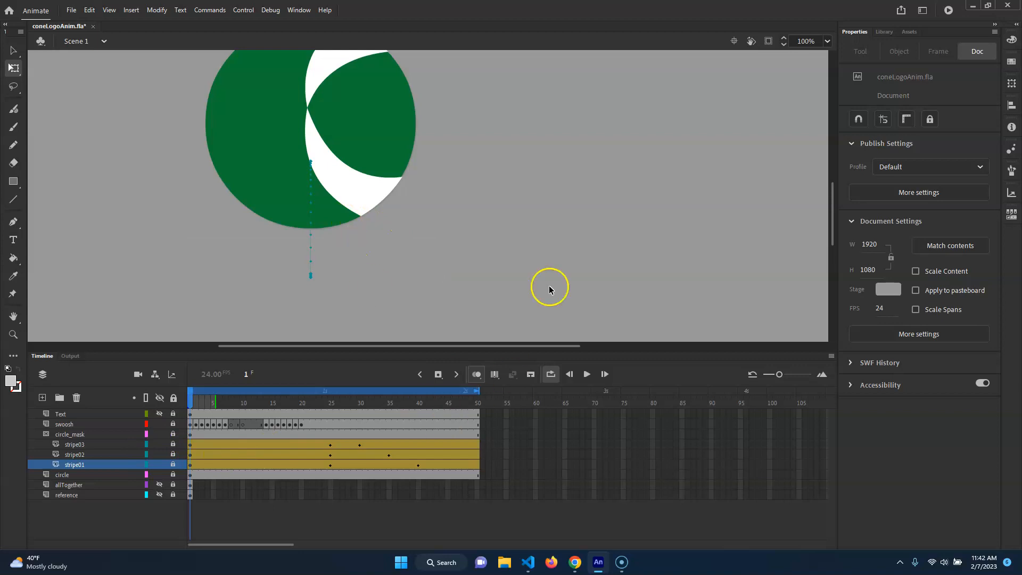
pyautogui.moveTo(453, 208); pyautogui.dragTo(450, 242)
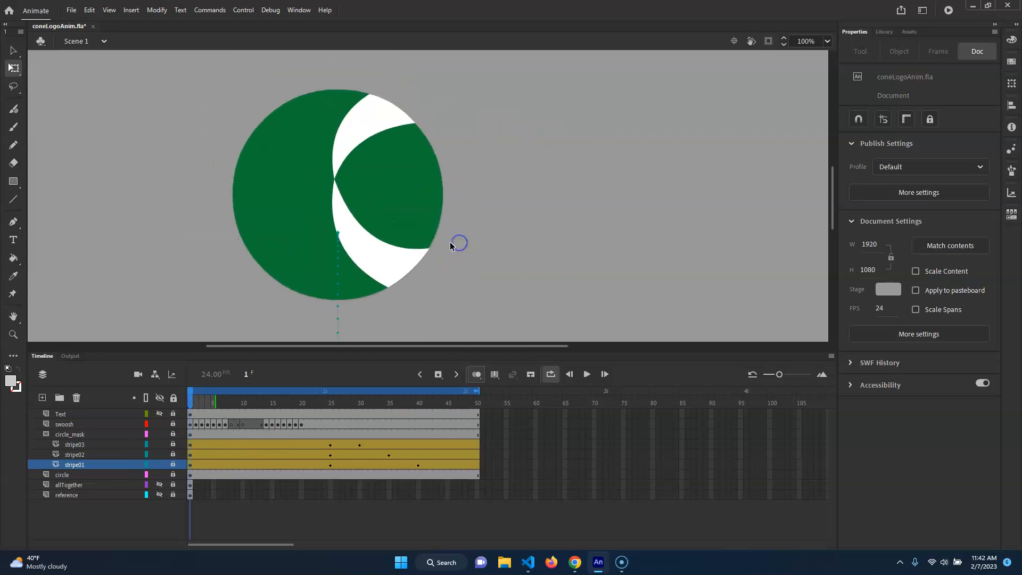
pyautogui.press('Return')
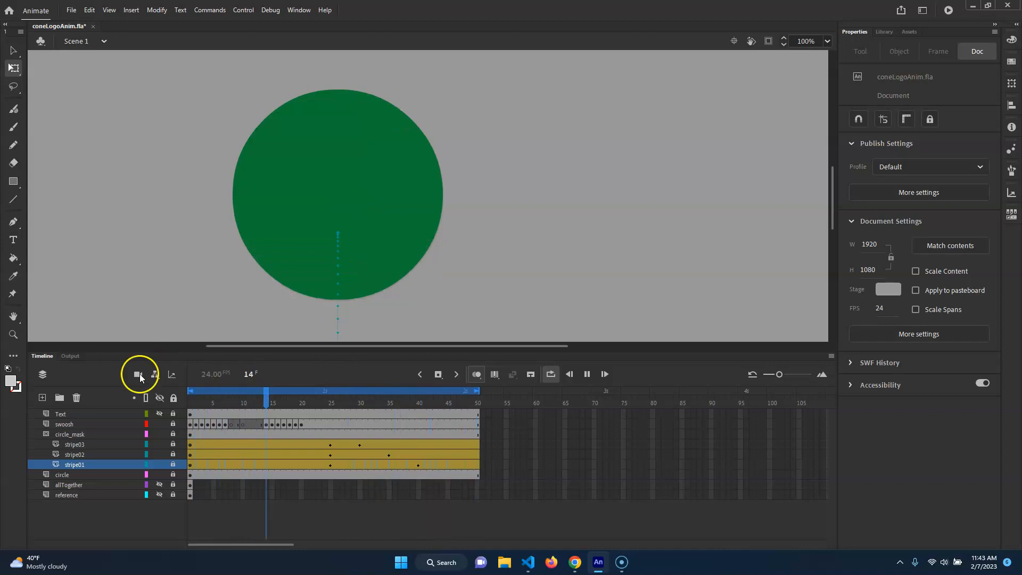
# Step: Show the Text layer and play the complete logo animation with the Cecil College text
pyautogui.click(159, 413)
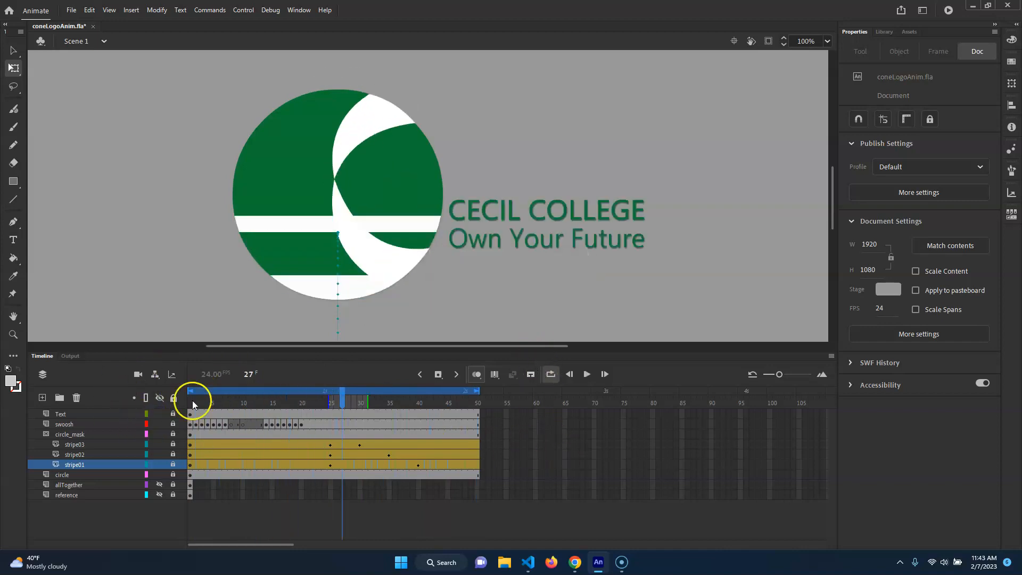
pyautogui.click(587, 374)
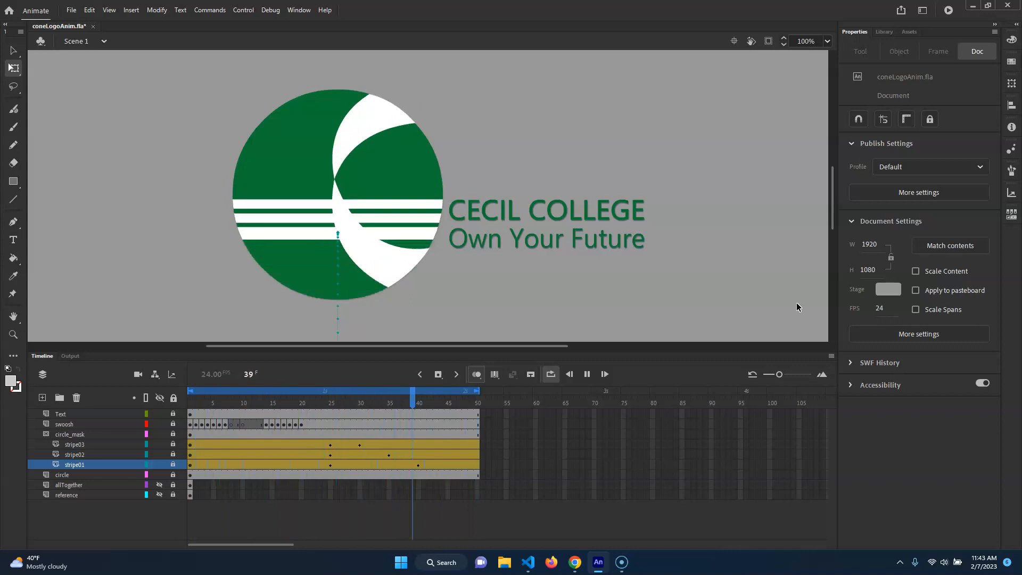
pyautogui.click(492, 475)
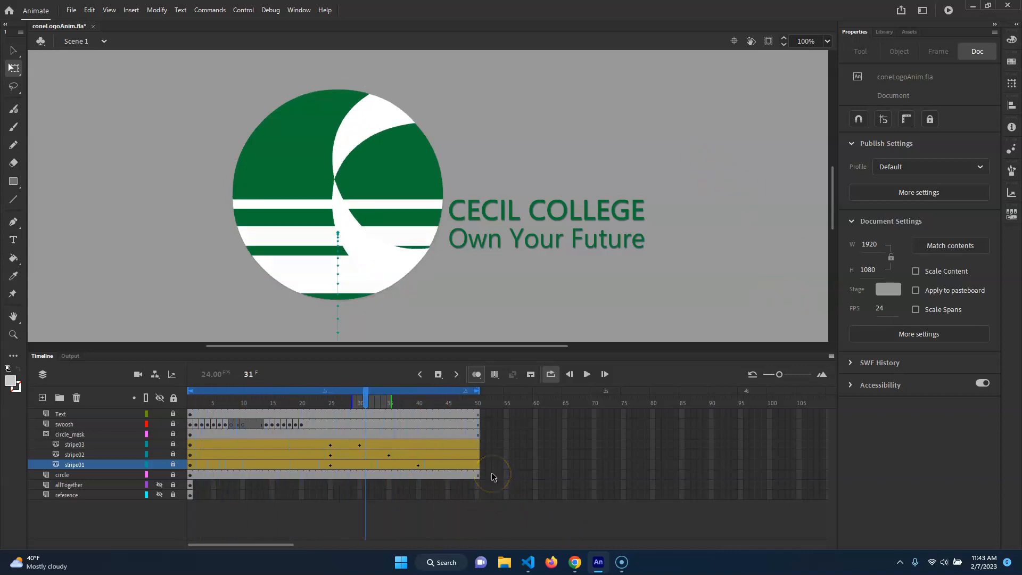